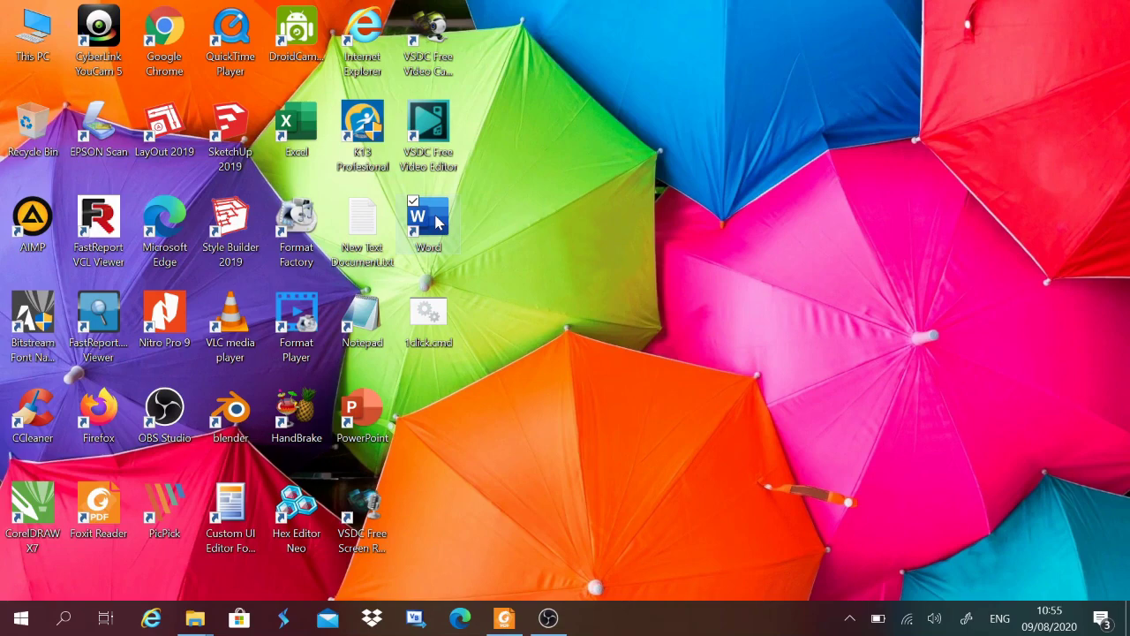
- Launch Word from its desktop shortcut to reach the Home screen with templates and recent files
double_click(437, 221)
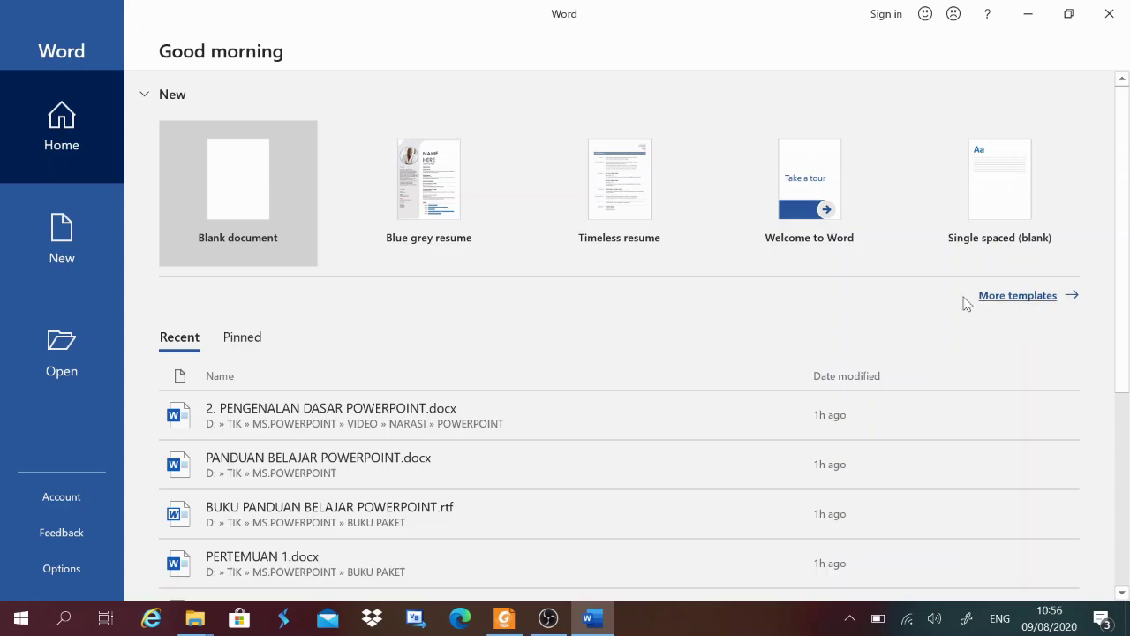
- Open More templates and browse the whole New page gallery down and back to the top
click(1031, 303)
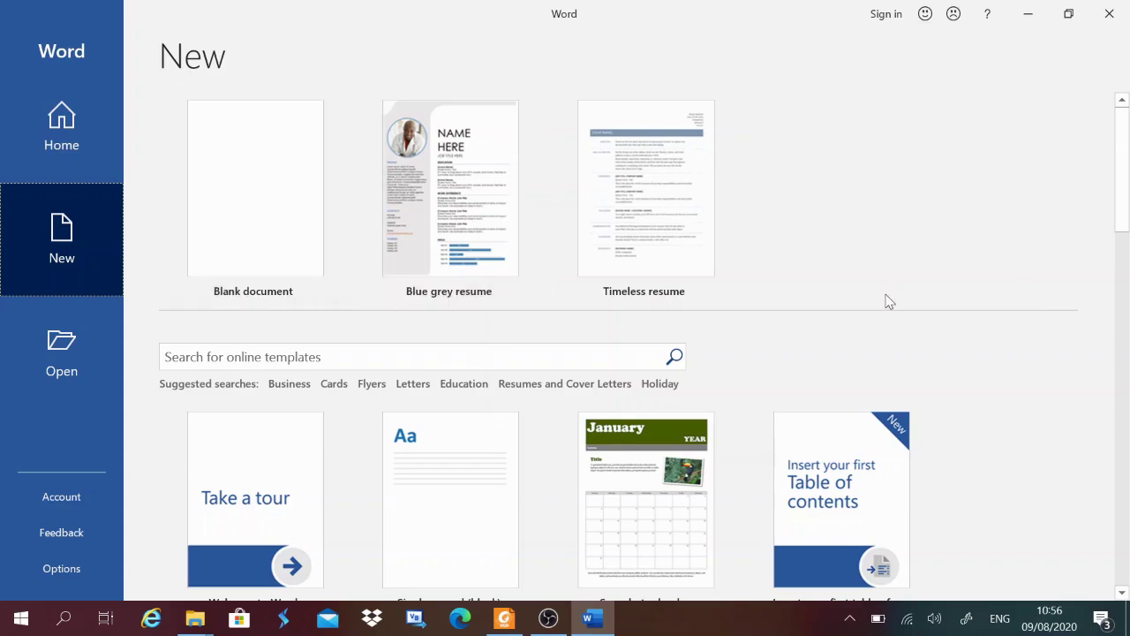
scroll(988, 376, down, 3)
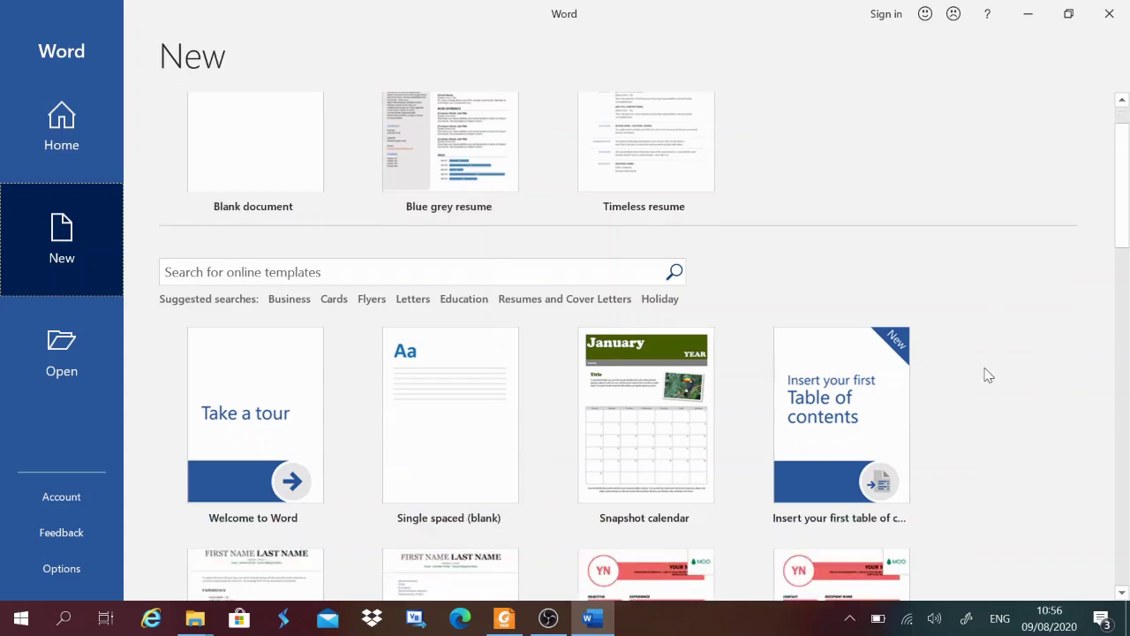
scroll(988, 376, down, 1)
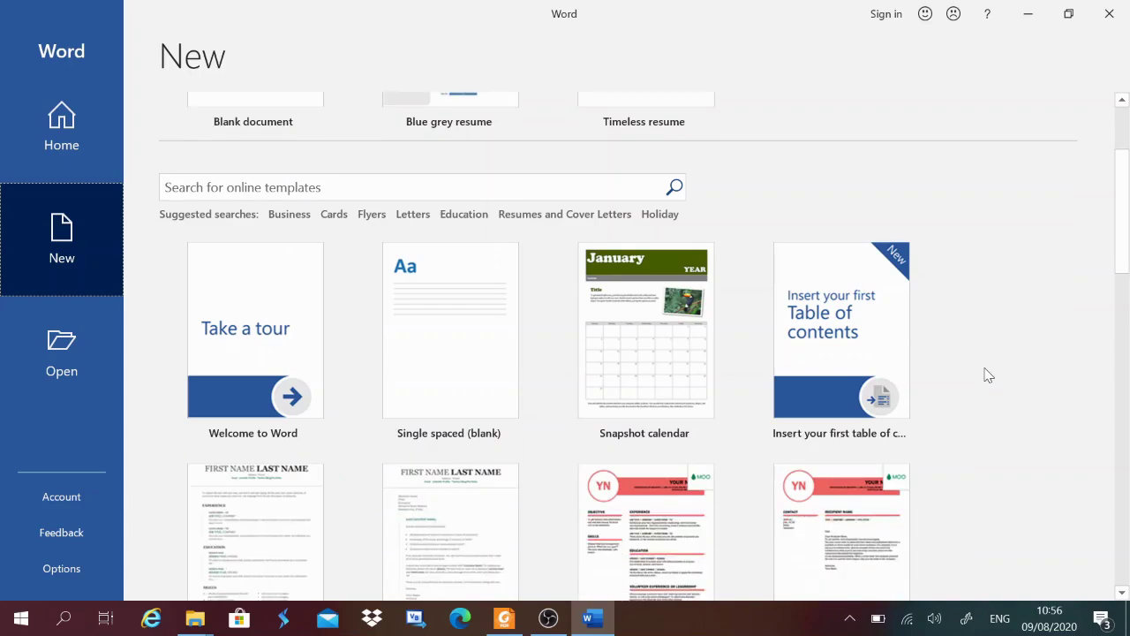
scroll(987, 375, down, 1)
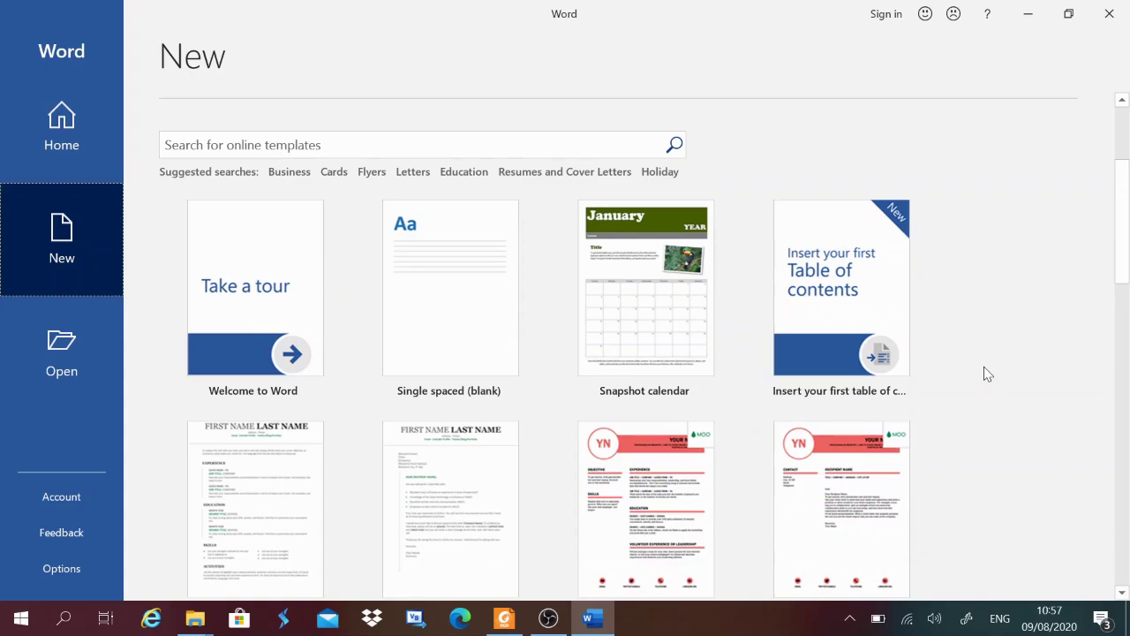
scroll(988, 375, down, 3)
scroll(988, 374, down, 1)
scroll(988, 374, down, 3)
scroll(988, 374, down, 4)
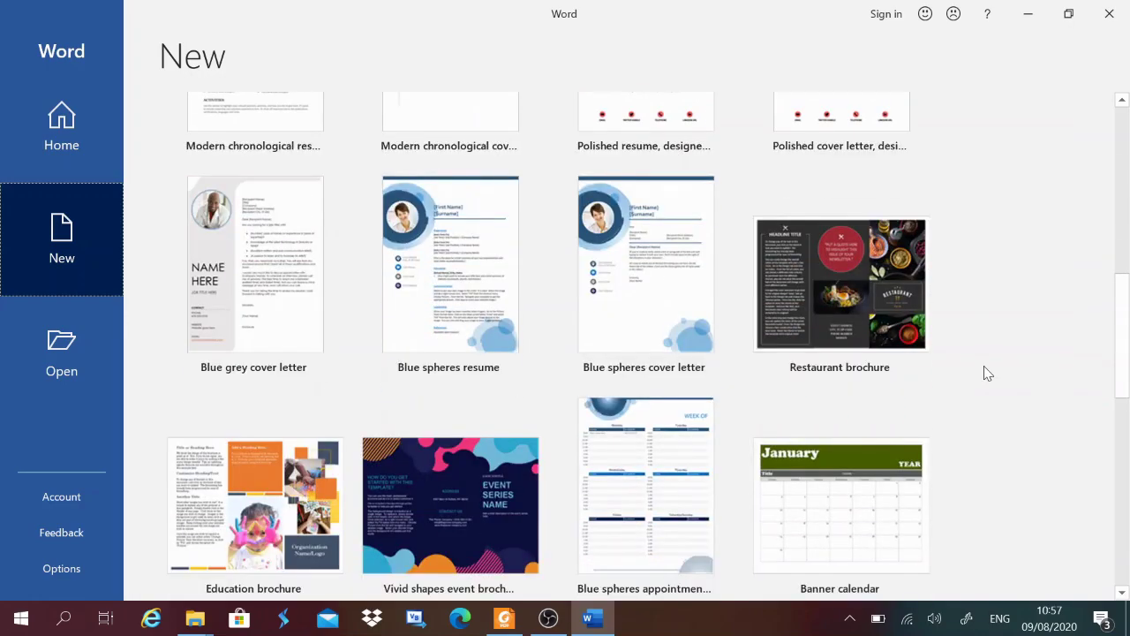
scroll(988, 374, down, 3)
scroll(988, 374, down, 4)
scroll(987, 374, down, 6)
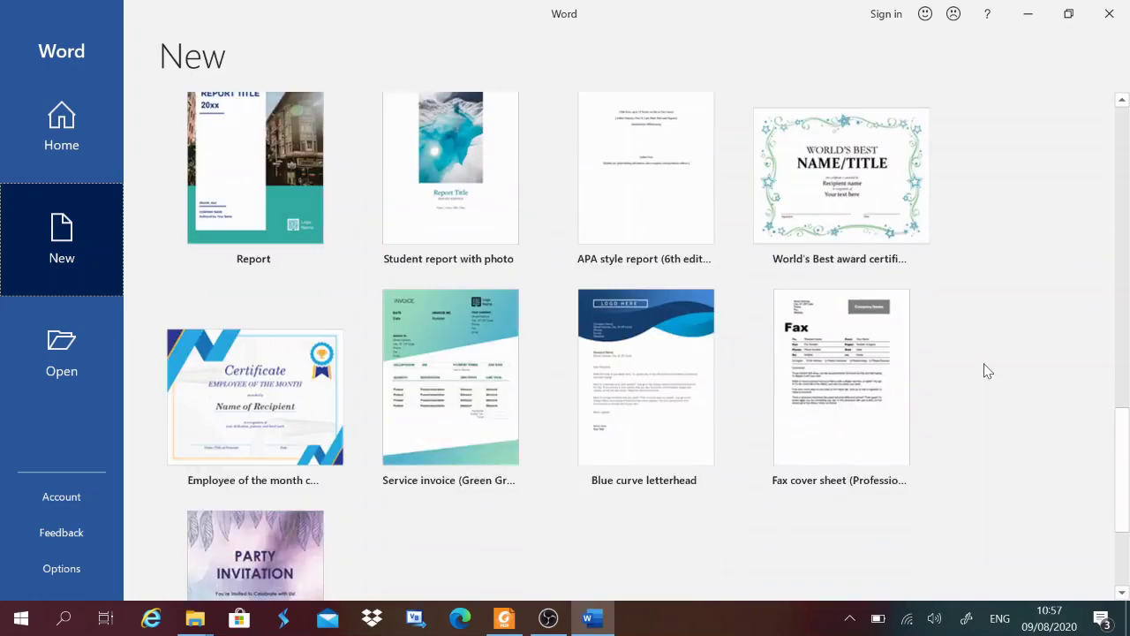
scroll(988, 371, down, 5)
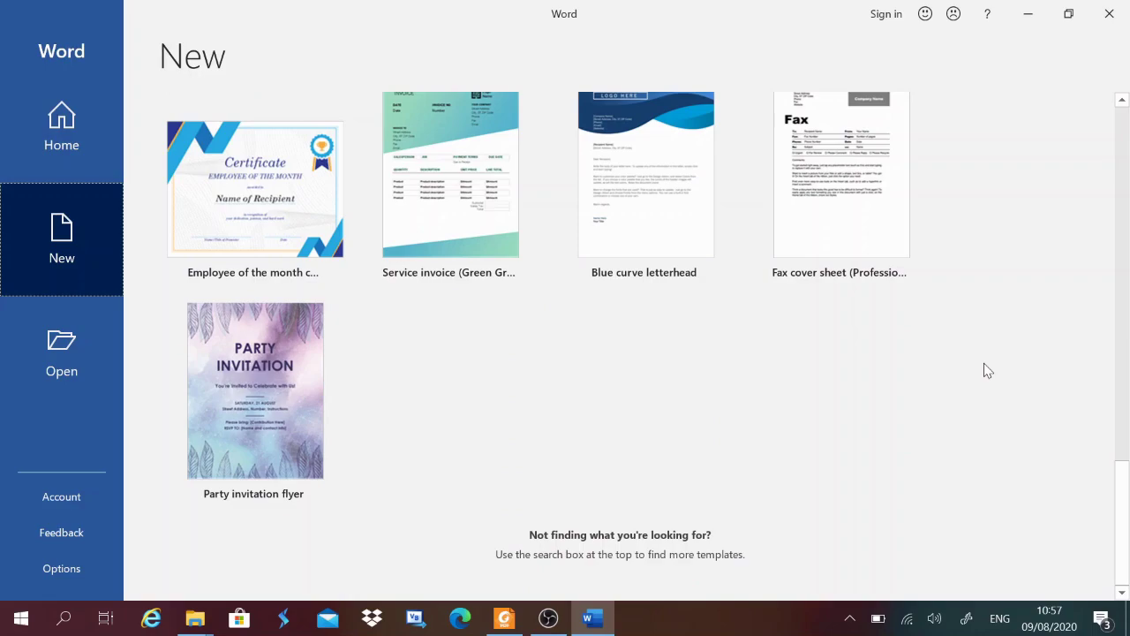
scroll(988, 371, up, 4)
scroll(985, 369, up, 5)
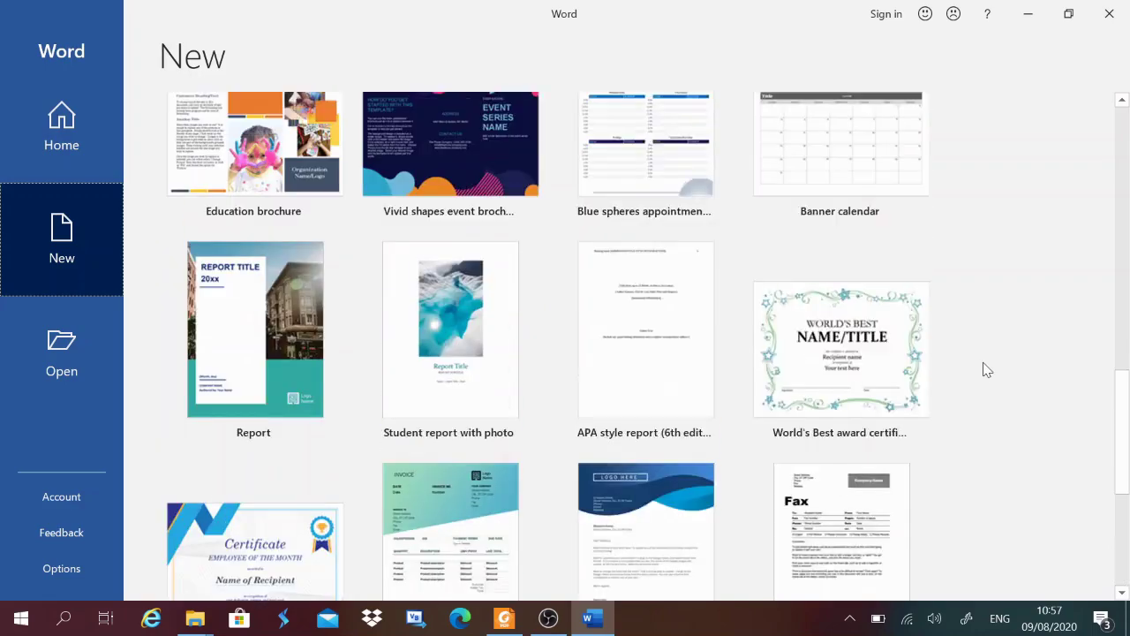
scroll(985, 369, up, 4)
scroll(987, 370, up, 5)
scroll(988, 370, up, 5)
scroll(987, 370, up, 5)
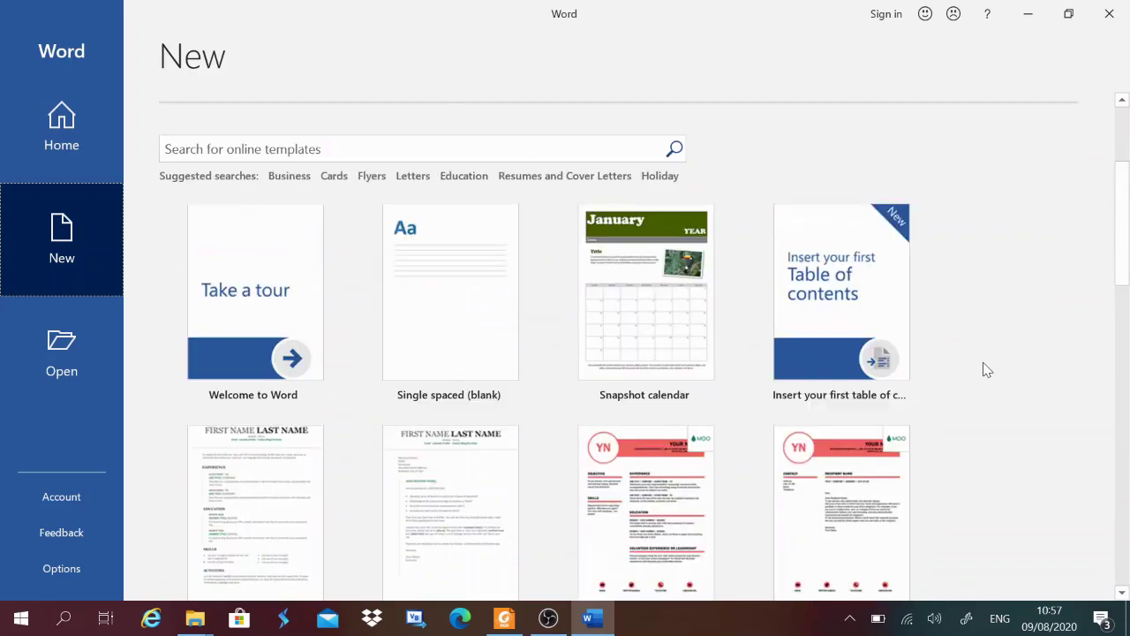
scroll(987, 370, up, 4)
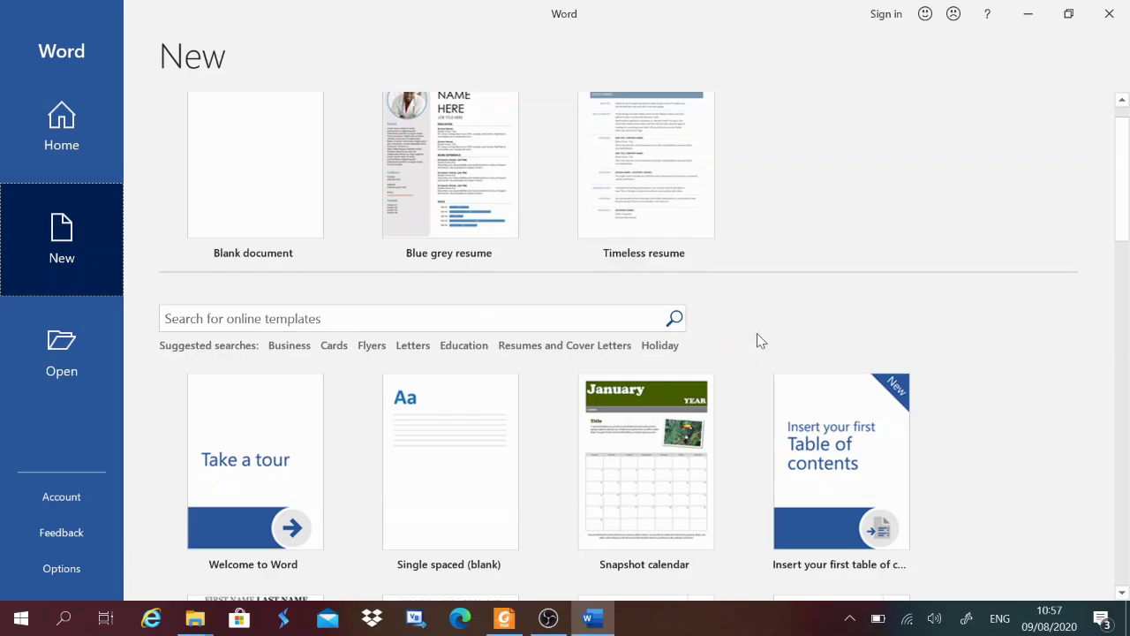
click(283, 349)
scroll(899, 330, down, 3)
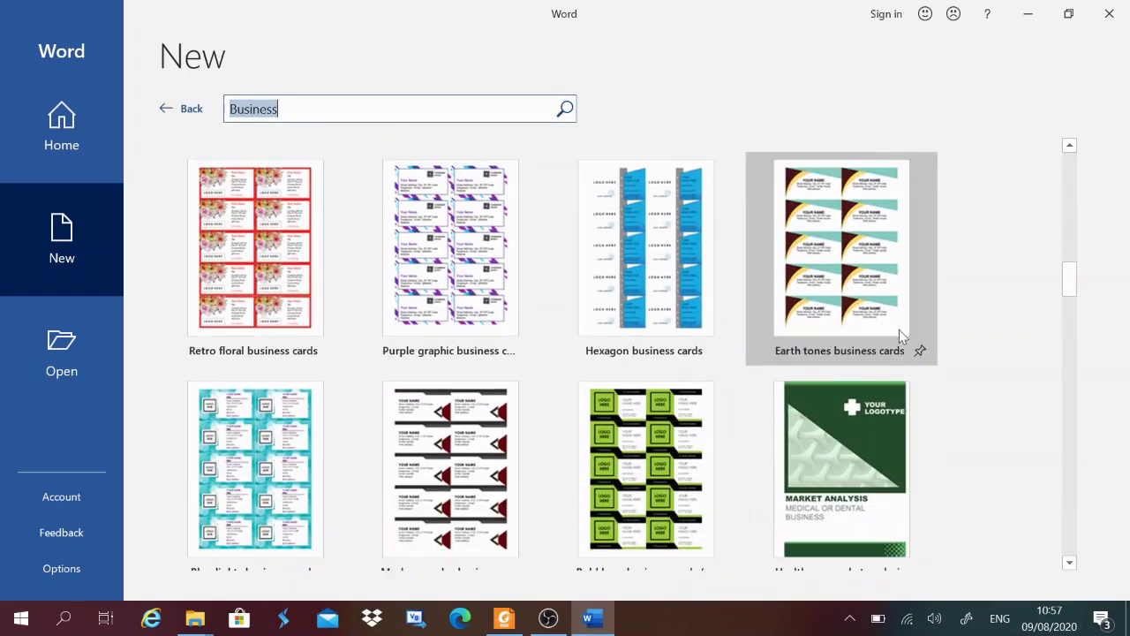
scroll(898, 329, down, 3)
scroll(899, 331, down, 1)
scroll(899, 332, down, 1)
scroll(899, 336, down, 1)
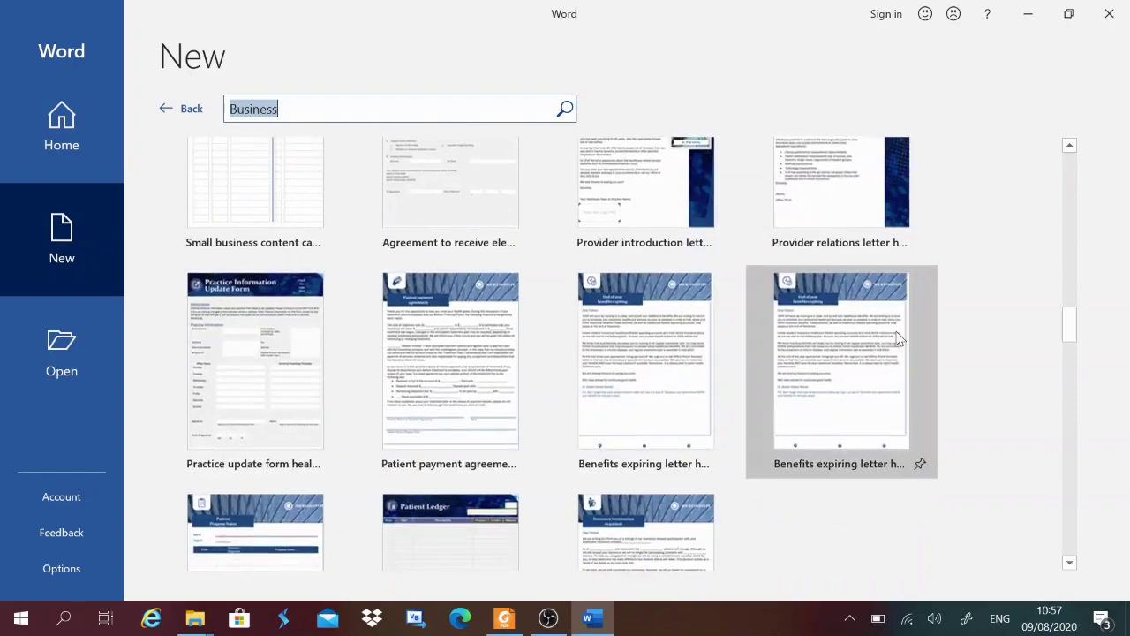
scroll(899, 338, down, 1)
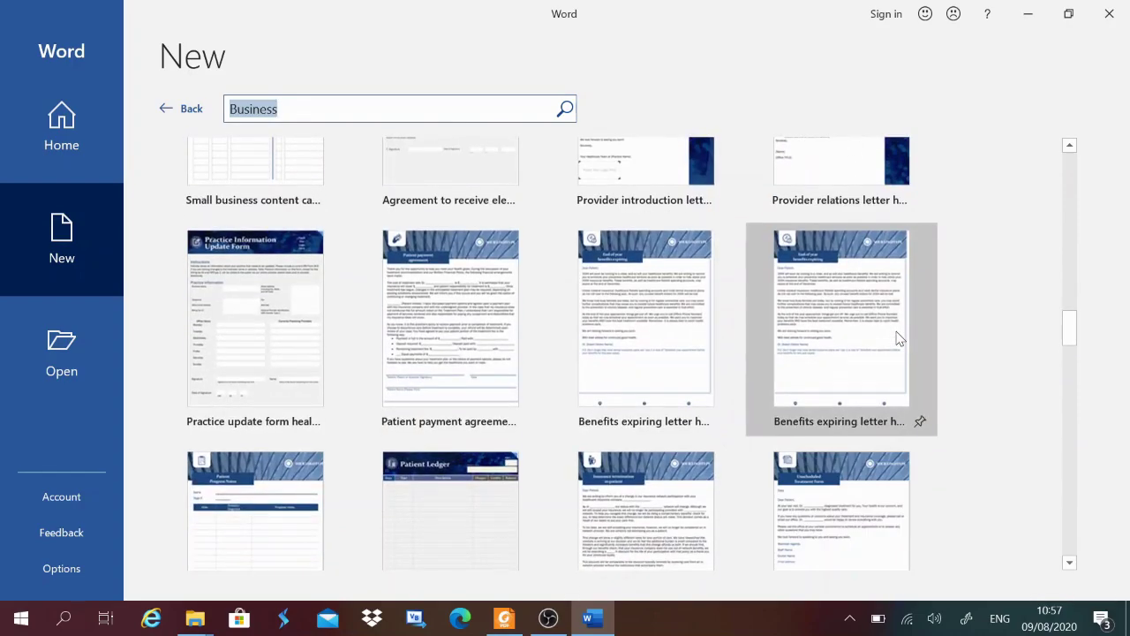
scroll(899, 338, down, 3)
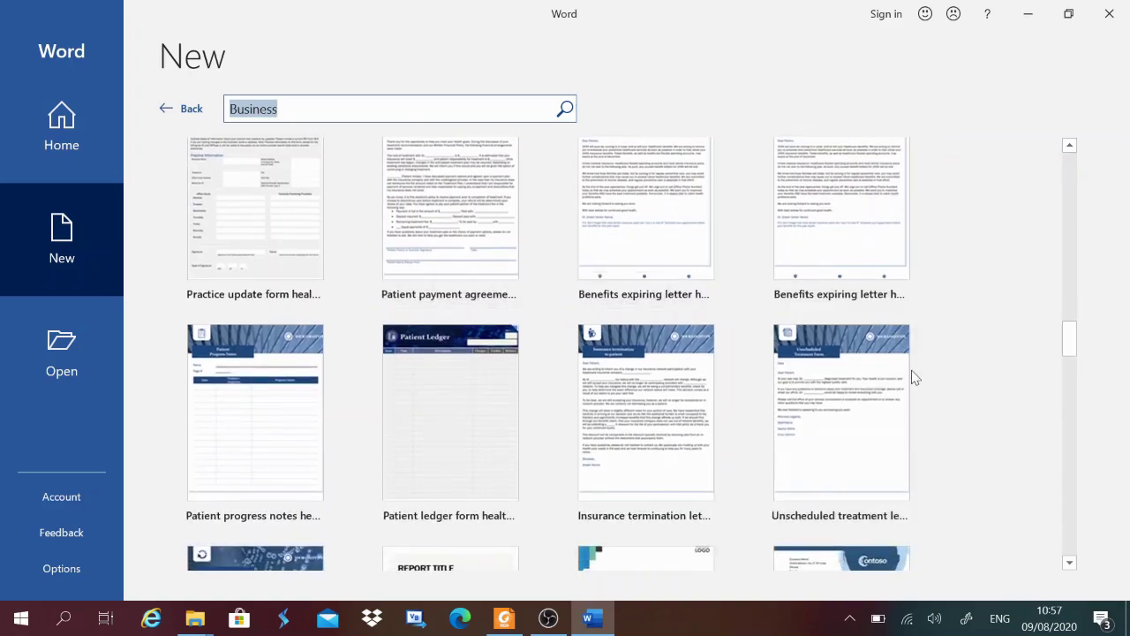
scroll(979, 329, down, 1)
scroll(978, 330, down, 5)
scroll(978, 329, down, 3)
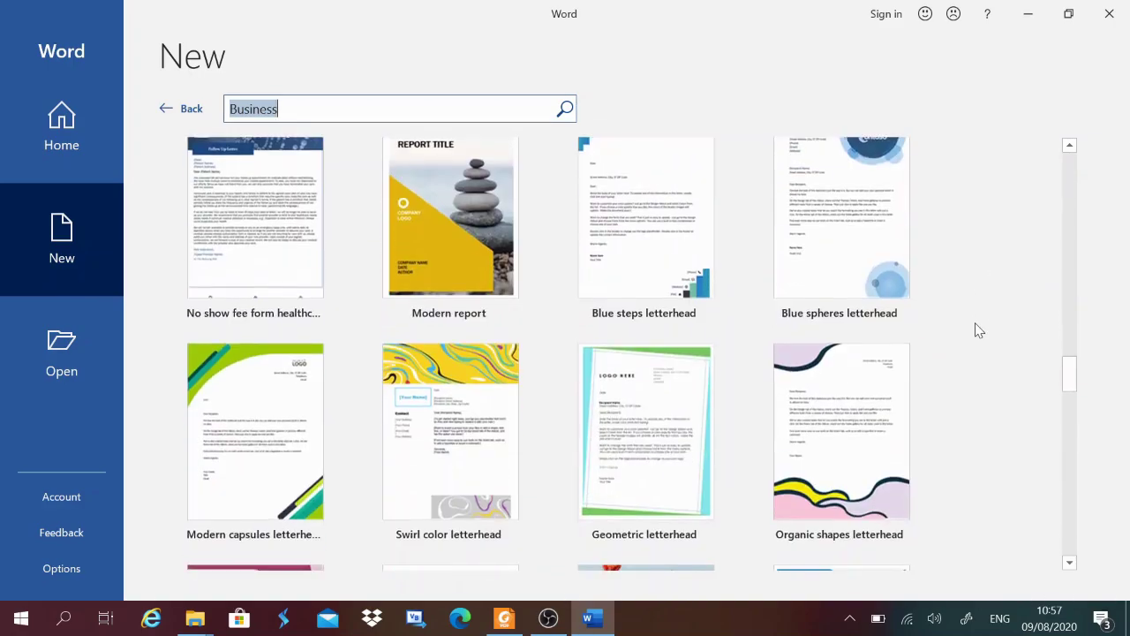
scroll(978, 329, down, 1)
scroll(979, 330, down, 1)
scroll(979, 329, up, 8)
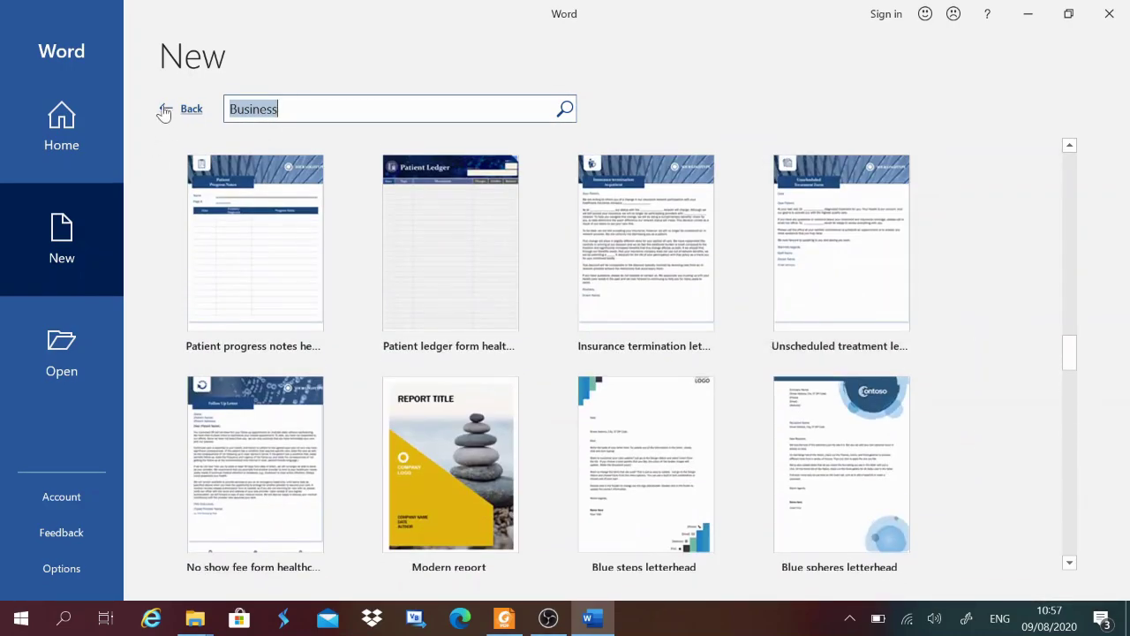
click(163, 109)
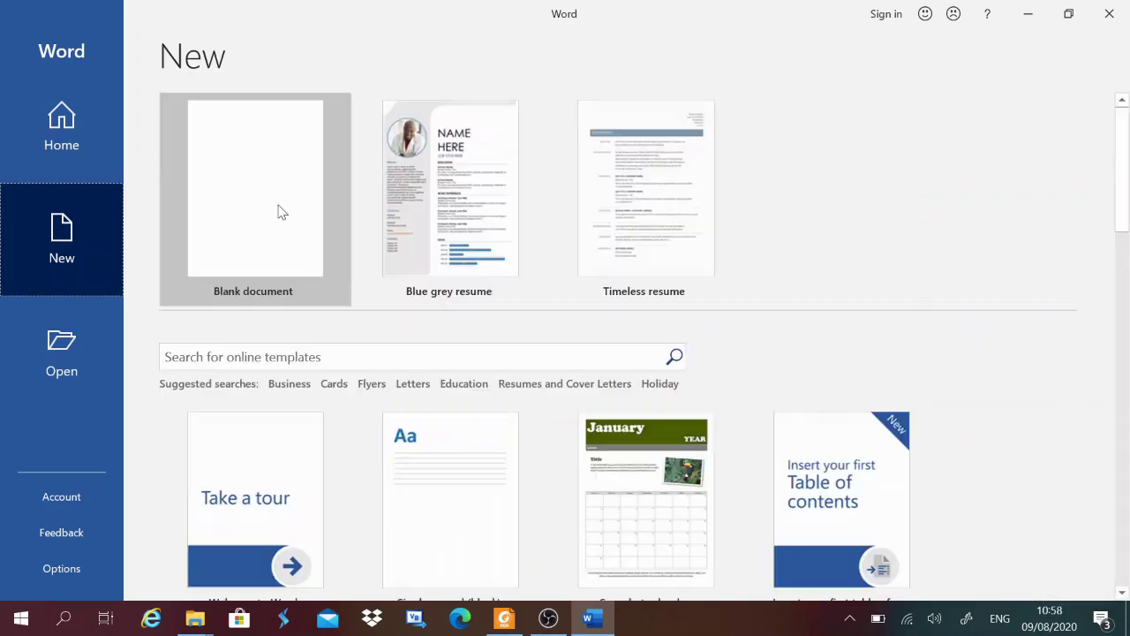
click(334, 385)
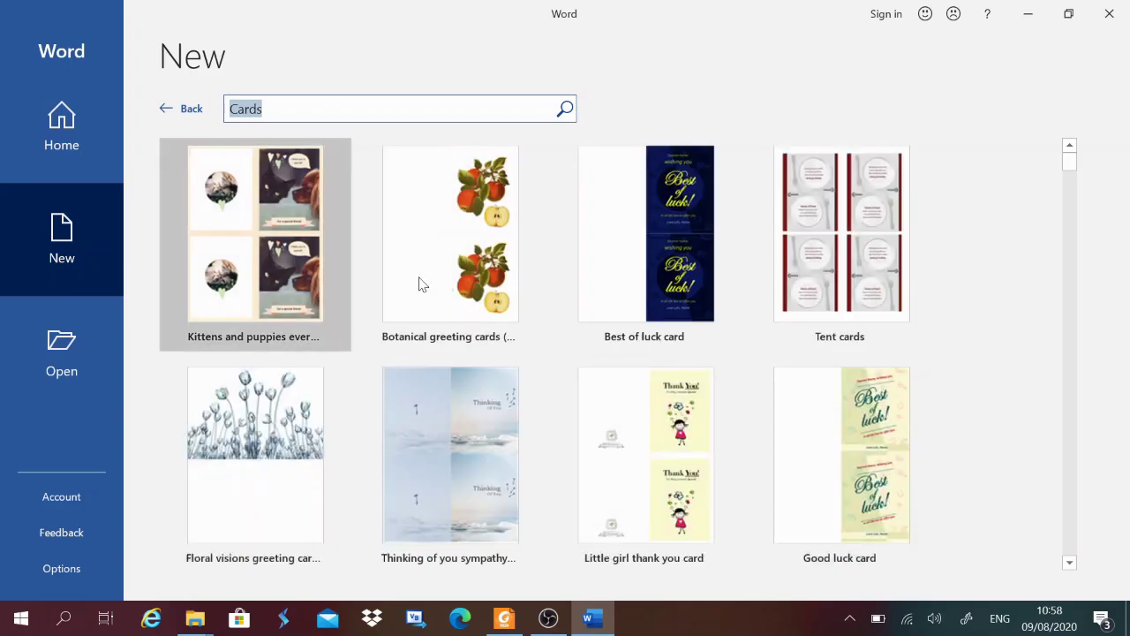
scroll(762, 422, down, 3)
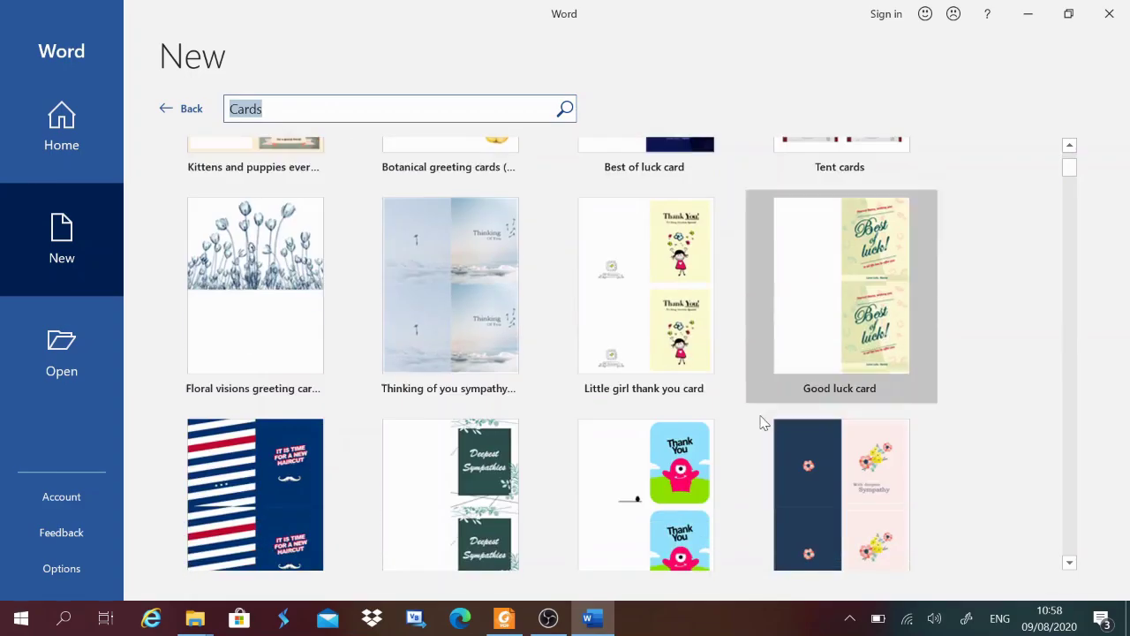
scroll(762, 422, down, 3)
scroll(759, 424, down, 3)
scroll(755, 428, down, 3)
scroll(752, 431, down, 3)
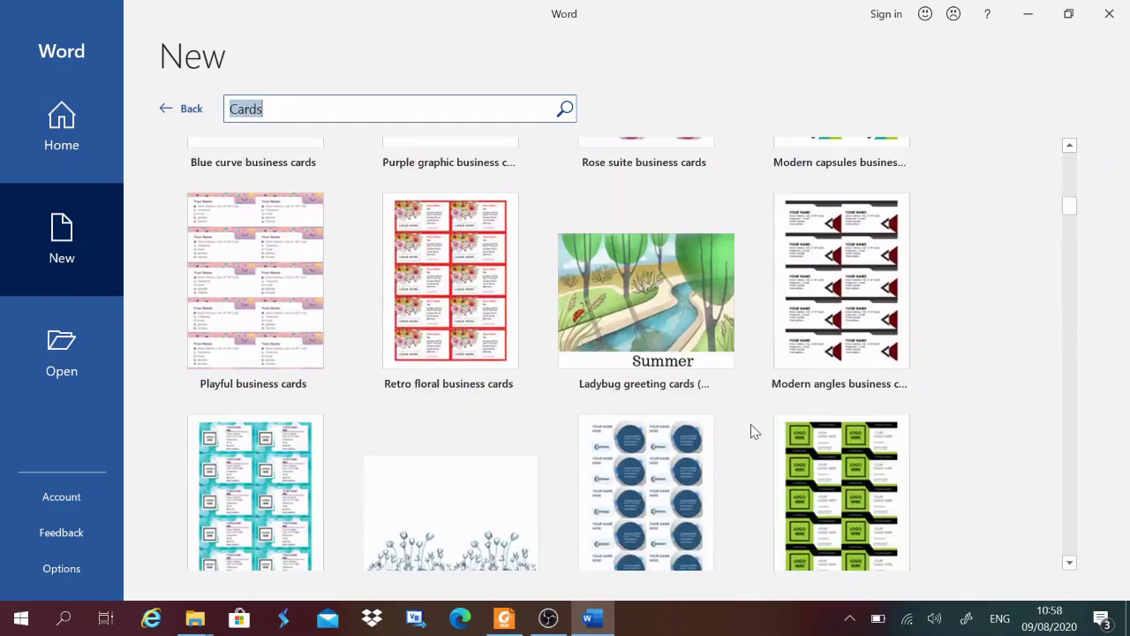
scroll(753, 431, down, 3)
scroll(752, 431, down, 3)
scroll(753, 430, down, 2)
scroll(752, 431, down, 2)
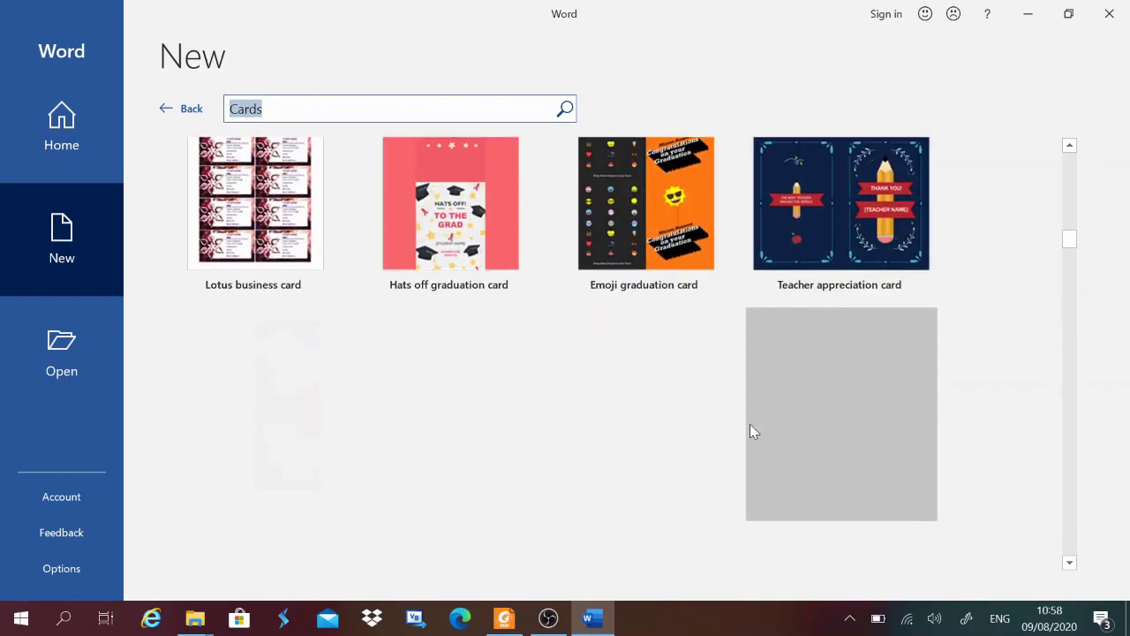
scroll(750, 424, down, 3)
scroll(749, 424, down, 2)
scroll(749, 424, down, 2)
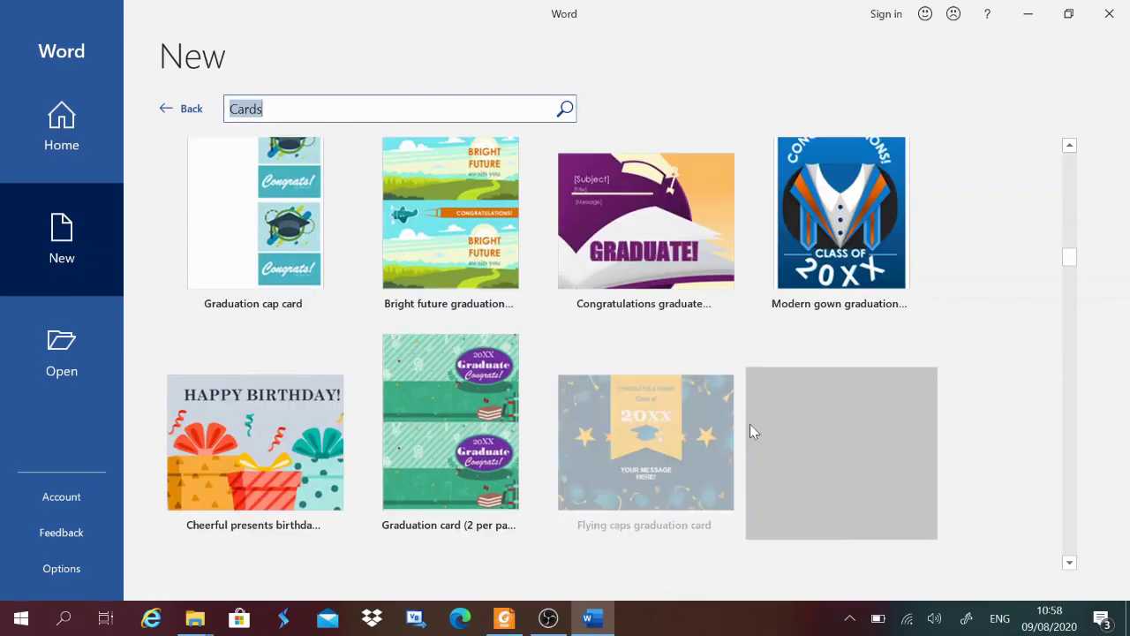
click(164, 110)
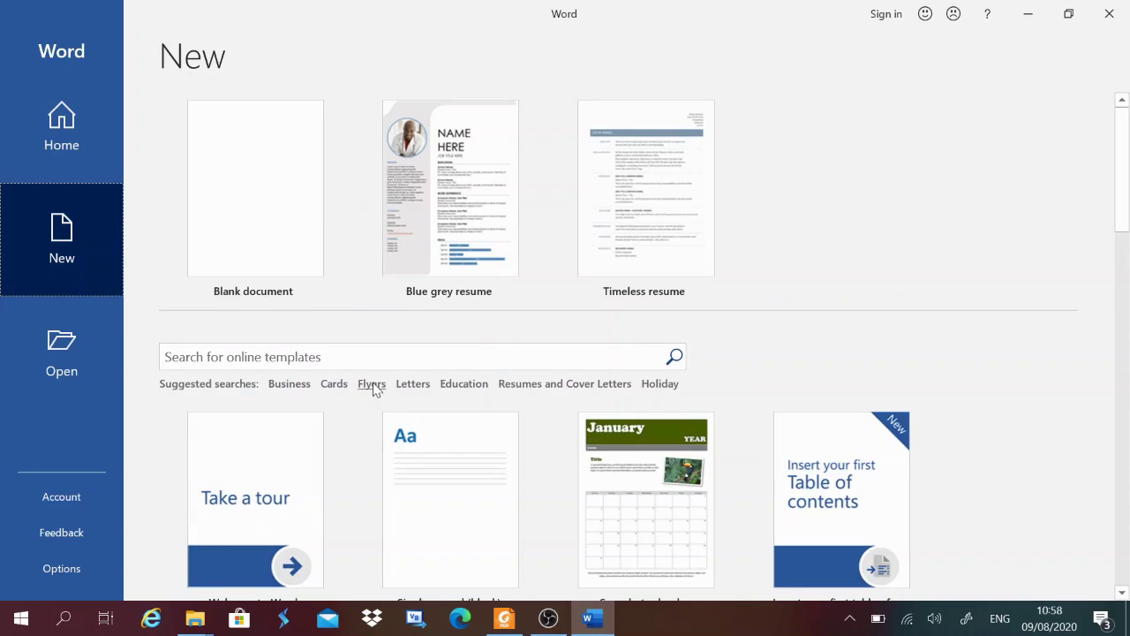
- Search the templates for Flyers and scroll through the Flyers results
click(371, 385)
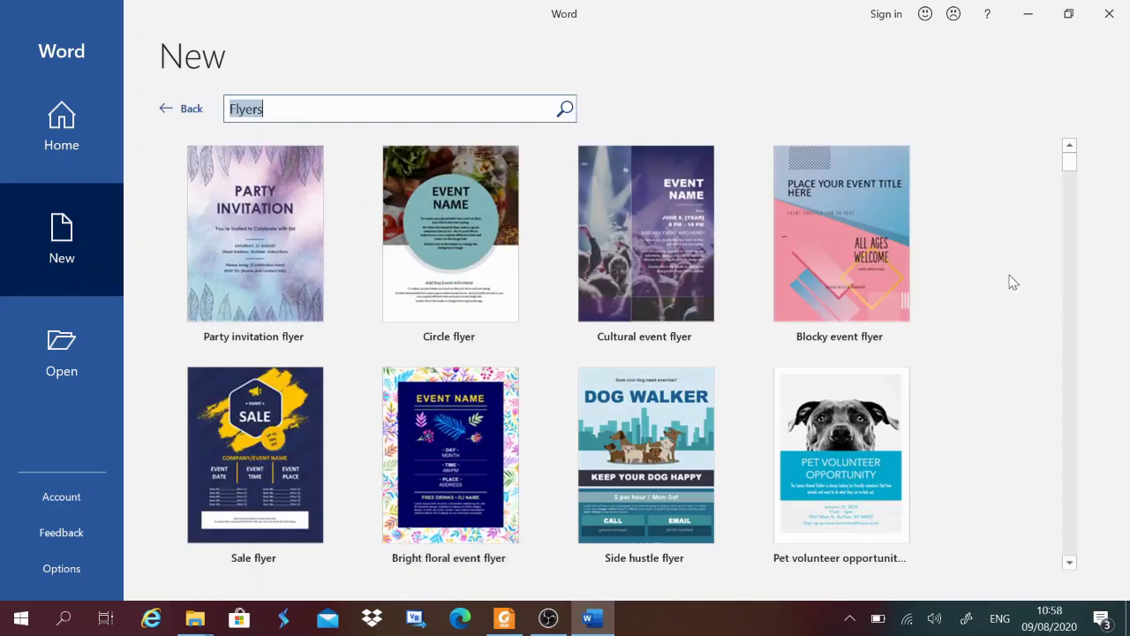
scroll(1002, 346, down, 2)
scroll(1000, 347, down, 3)
scroll(999, 348, down, 2)
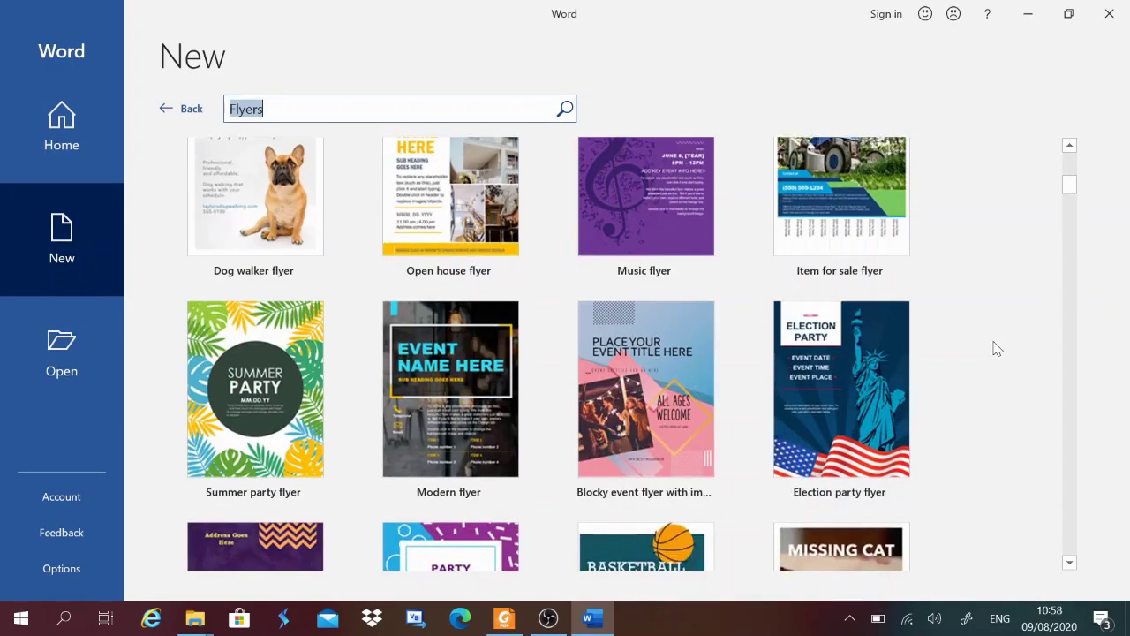
scroll(996, 349, down, 2)
scroll(996, 349, down, 2)
scroll(995, 349, down, 3)
scroll(994, 349, down, 3)
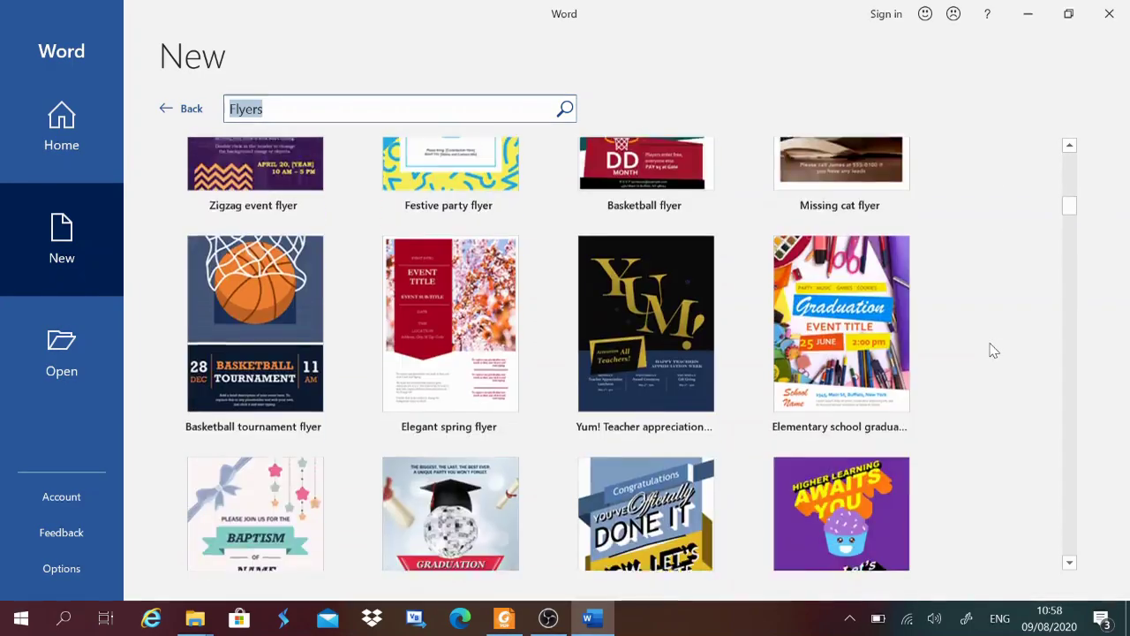
scroll(992, 349, down, 1)
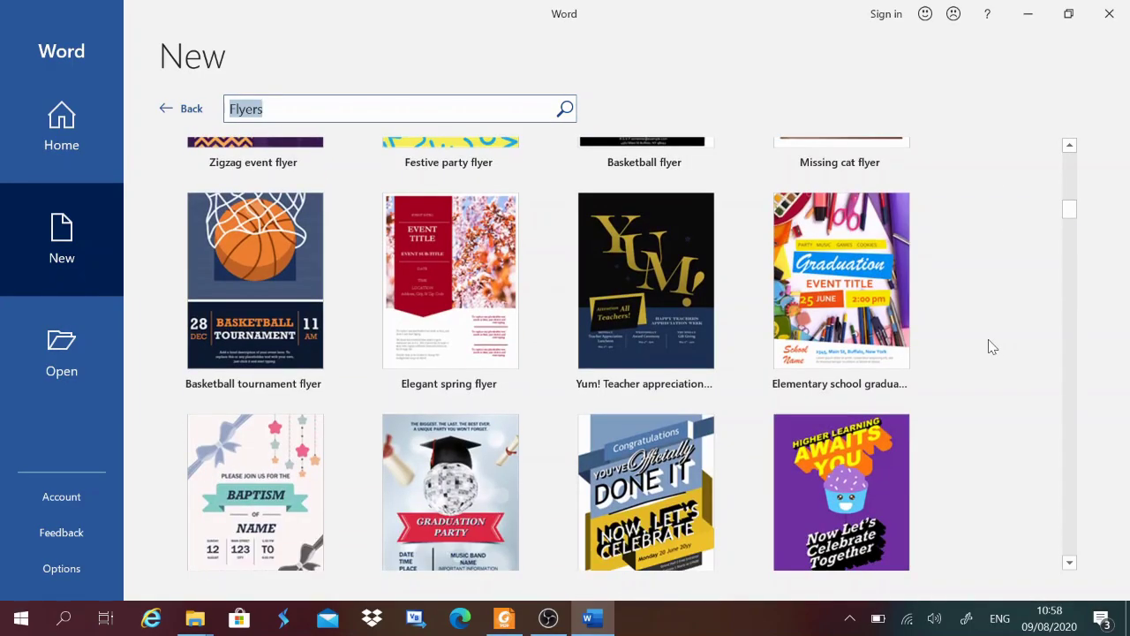
scroll(992, 347, down, 2)
scroll(992, 347, down, 2)
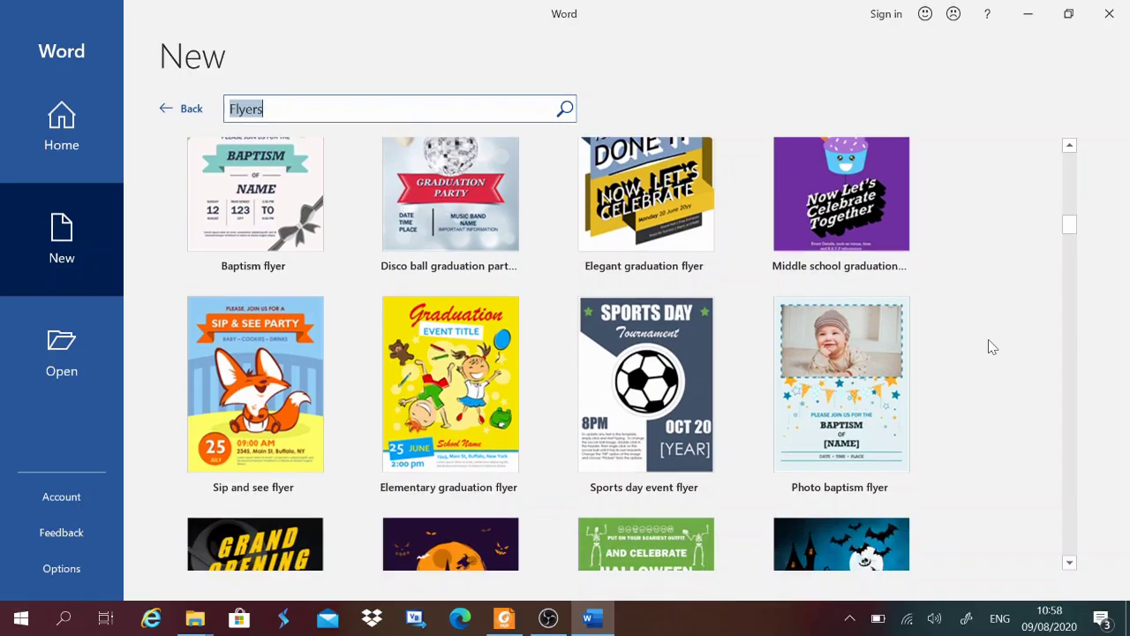
scroll(991, 347, down, 1)
scroll(990, 347, down, 1)
scroll(991, 347, down, 1)
scroll(990, 347, down, 1)
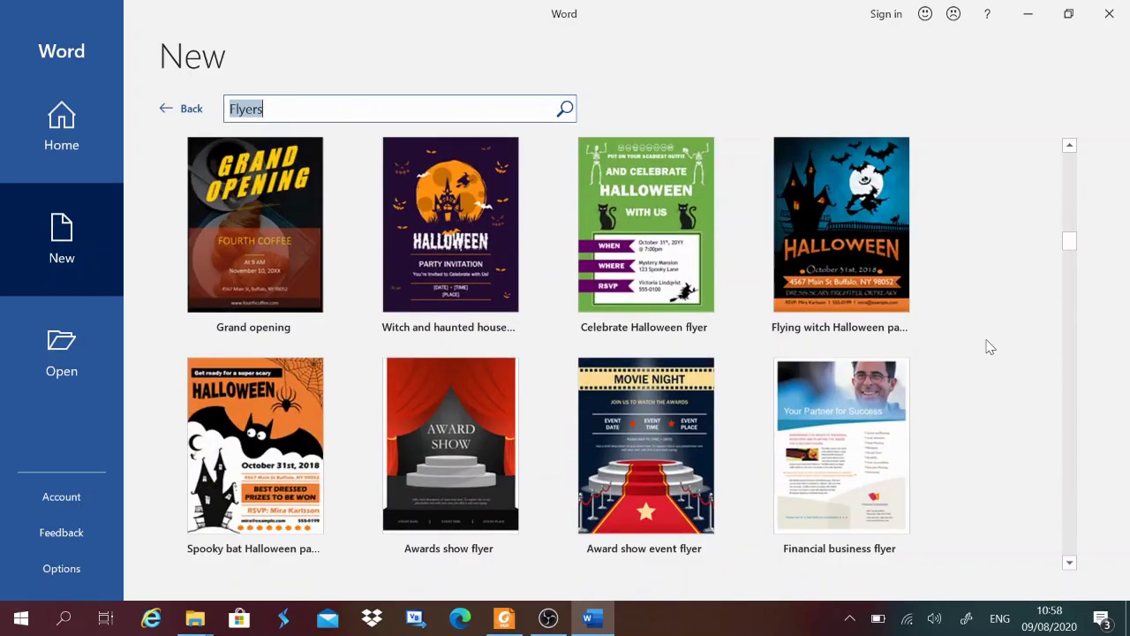
scroll(990, 347, down, 2)
scroll(989, 347, down, 3)
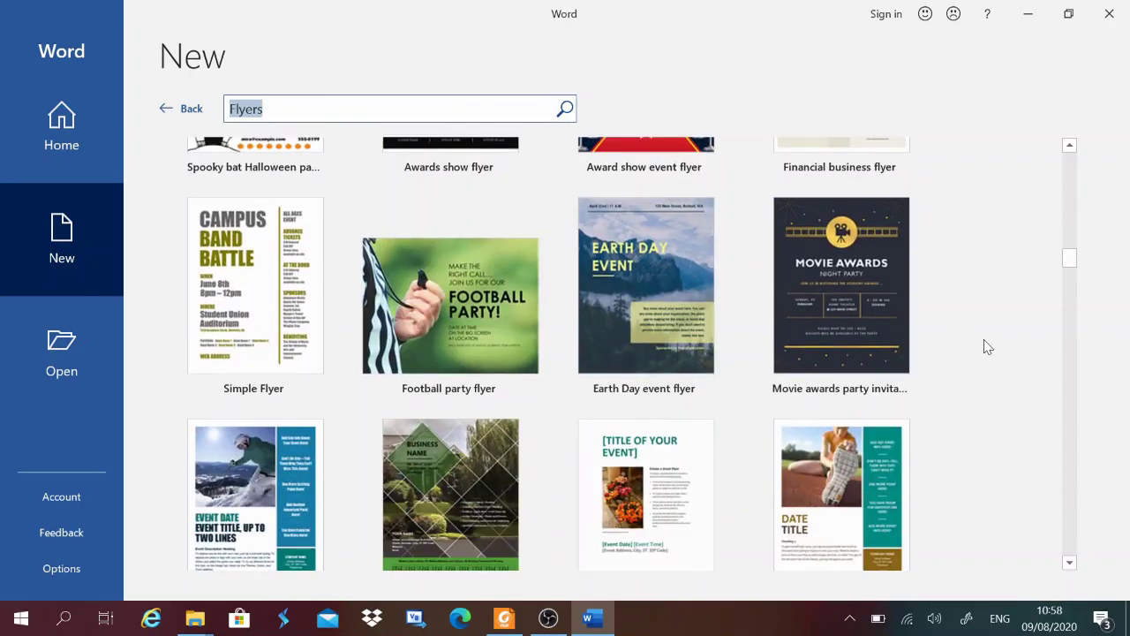
scroll(987, 346, down, 2)
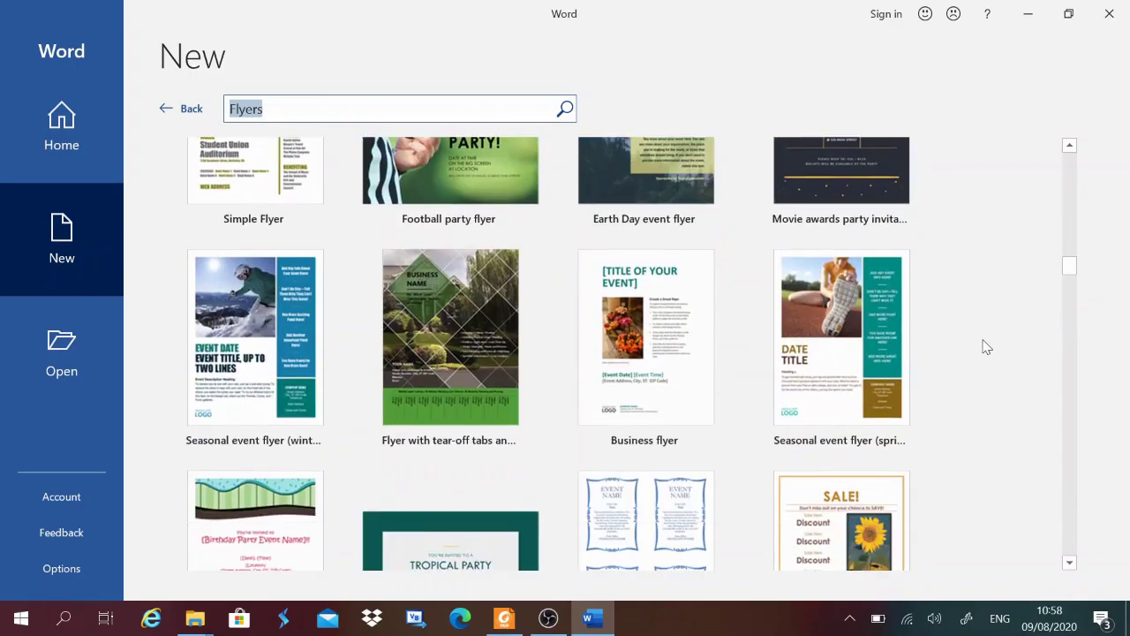
scroll(986, 347, down, 1)
scroll(986, 347, down, 1)
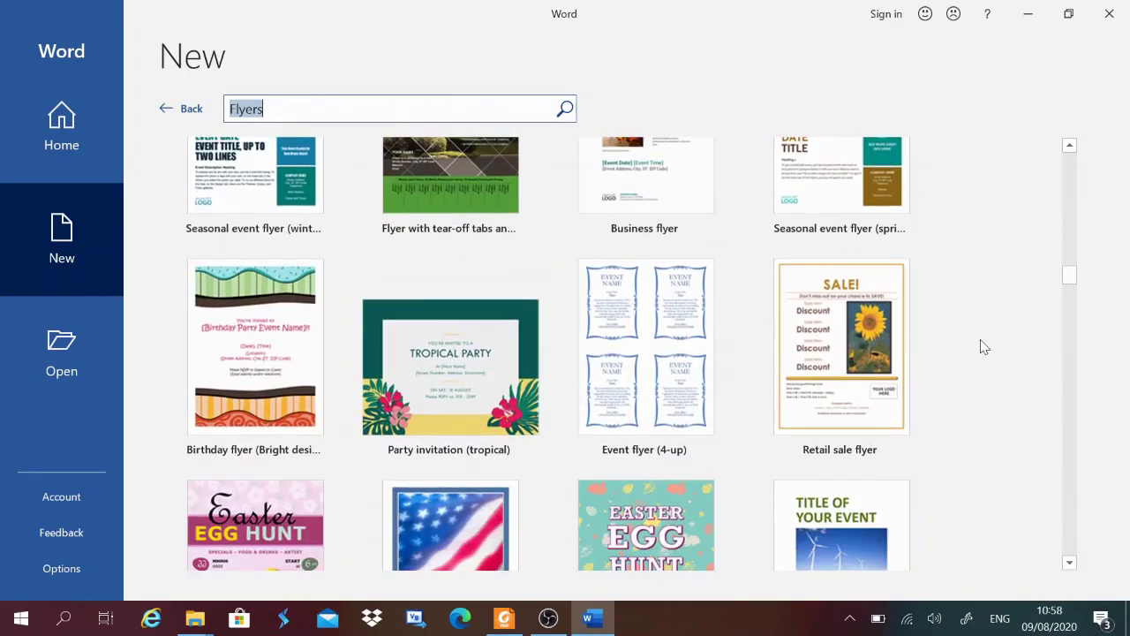
scroll(985, 347, down, 2)
scroll(985, 347, down, 2)
scroll(984, 347, down, 1)
scroll(984, 347, down, 2)
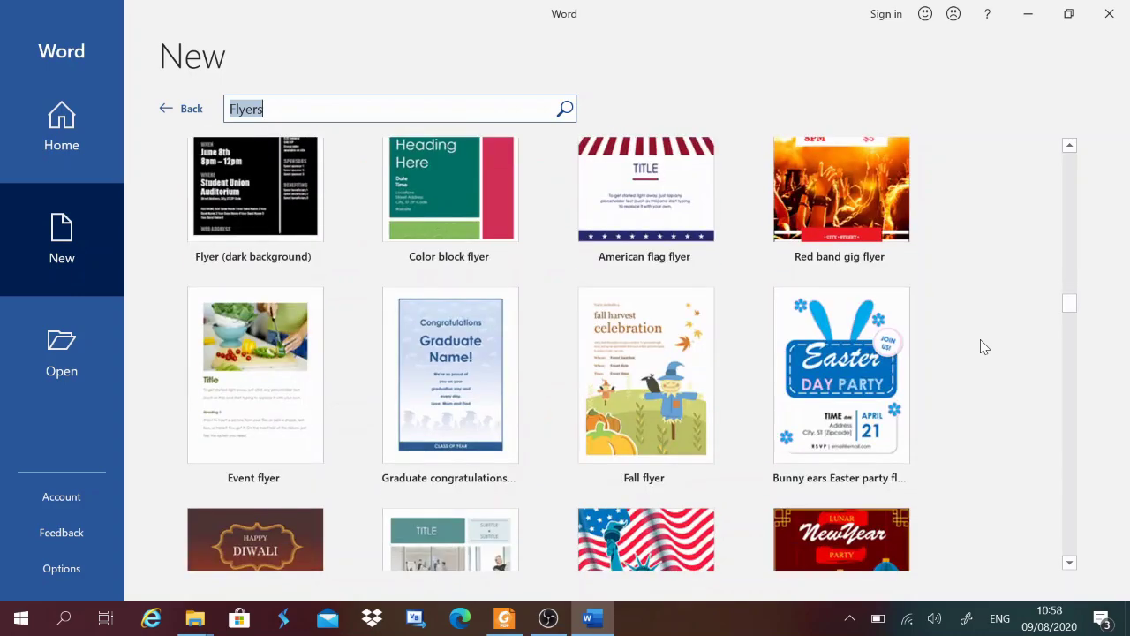
scroll(984, 347, down, 1)
scroll(985, 347, down, 2)
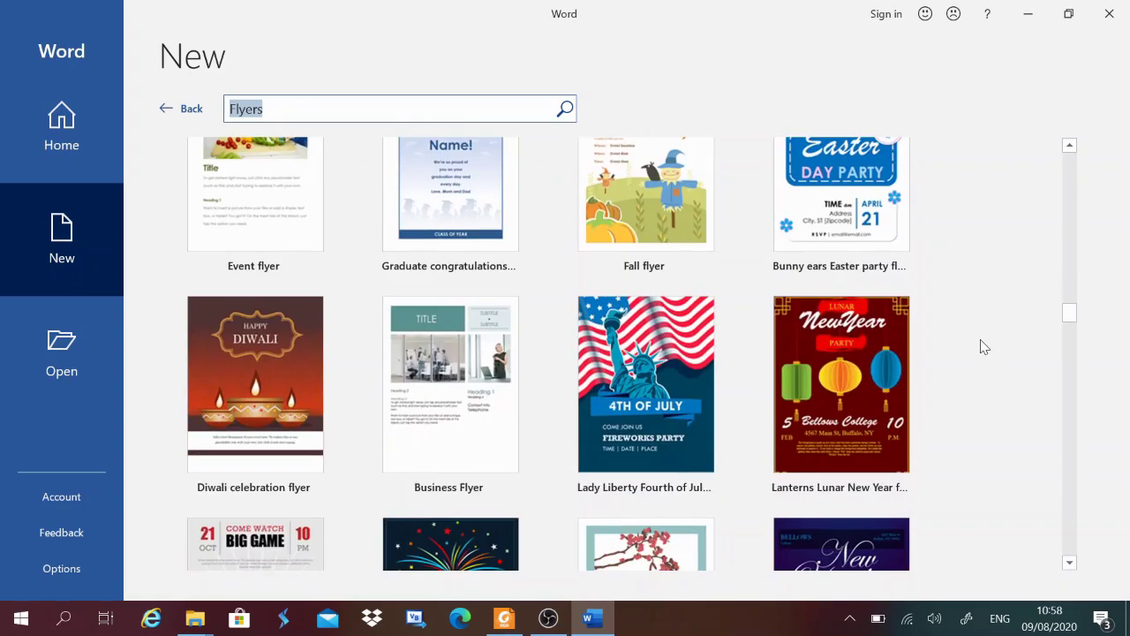
- Leave the Flyers results and start an online template search for Letters
scroll(982, 346, down, 3)
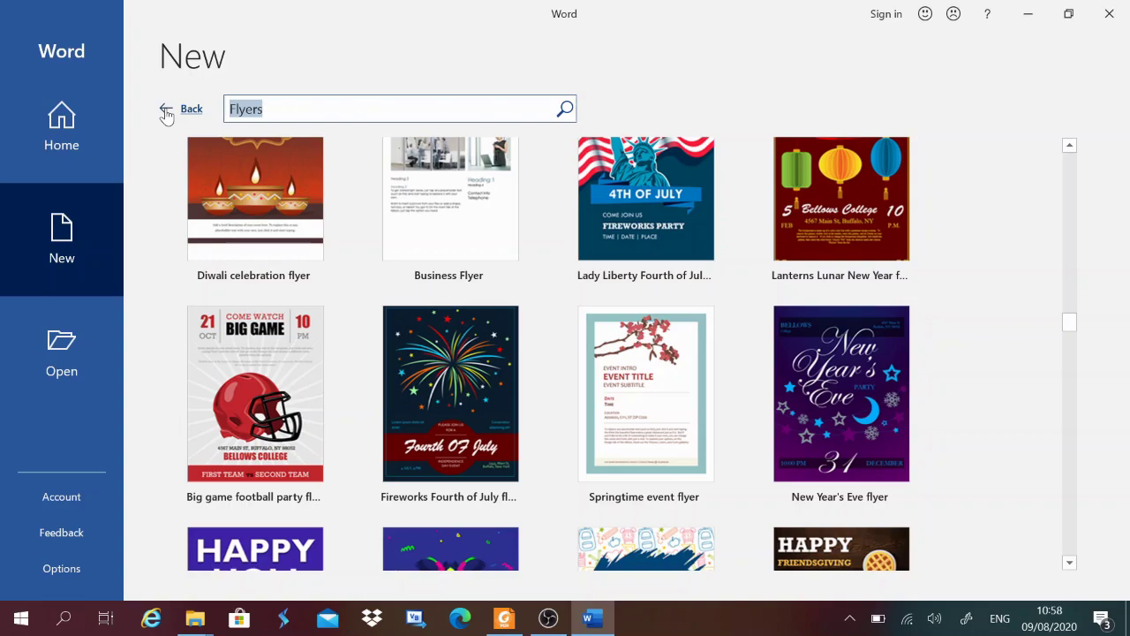
click(166, 112)
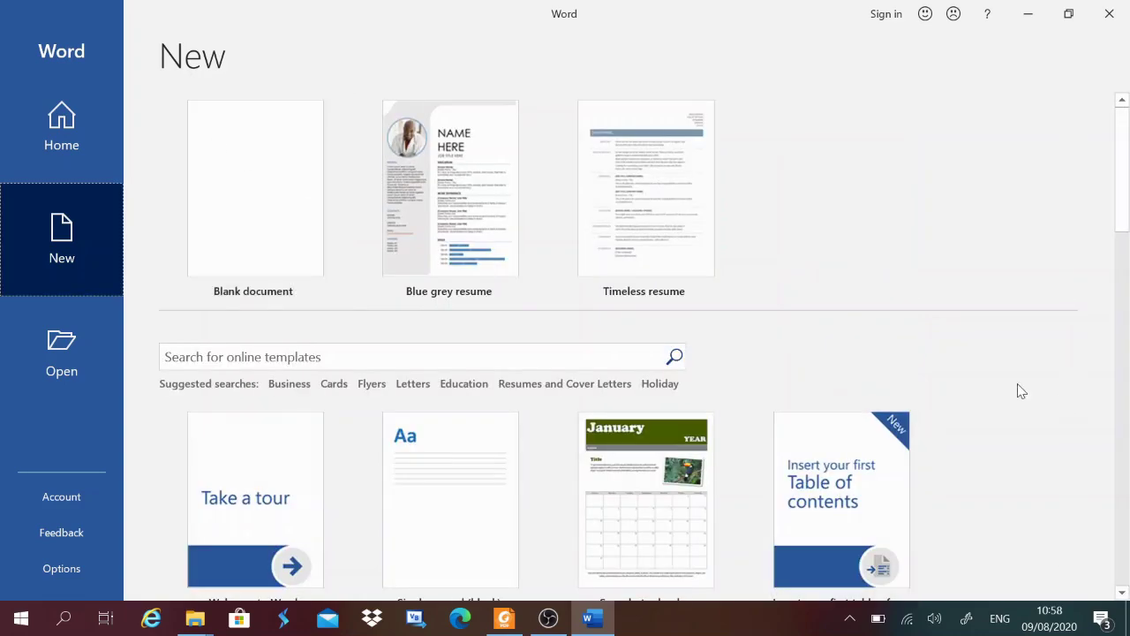
click(413, 385)
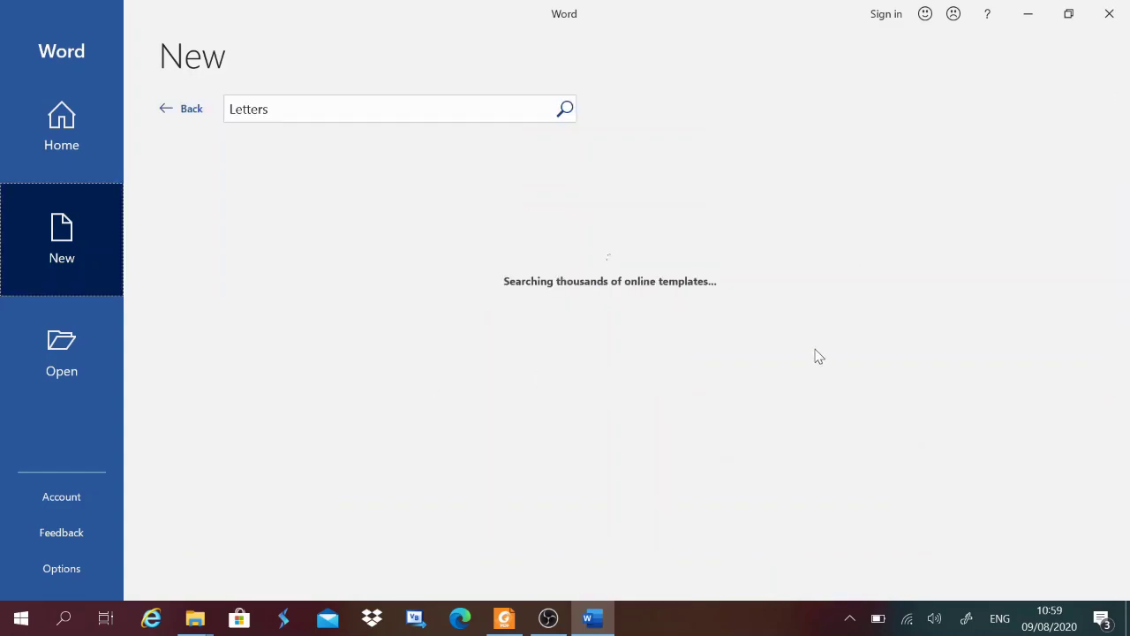
- Browse the Letters results, including healthcare letters and letterheads, then return to the main New page
scroll(1017, 357, down, 2)
scroll(1016, 358, down, 1)
scroll(1016, 358, down, 1)
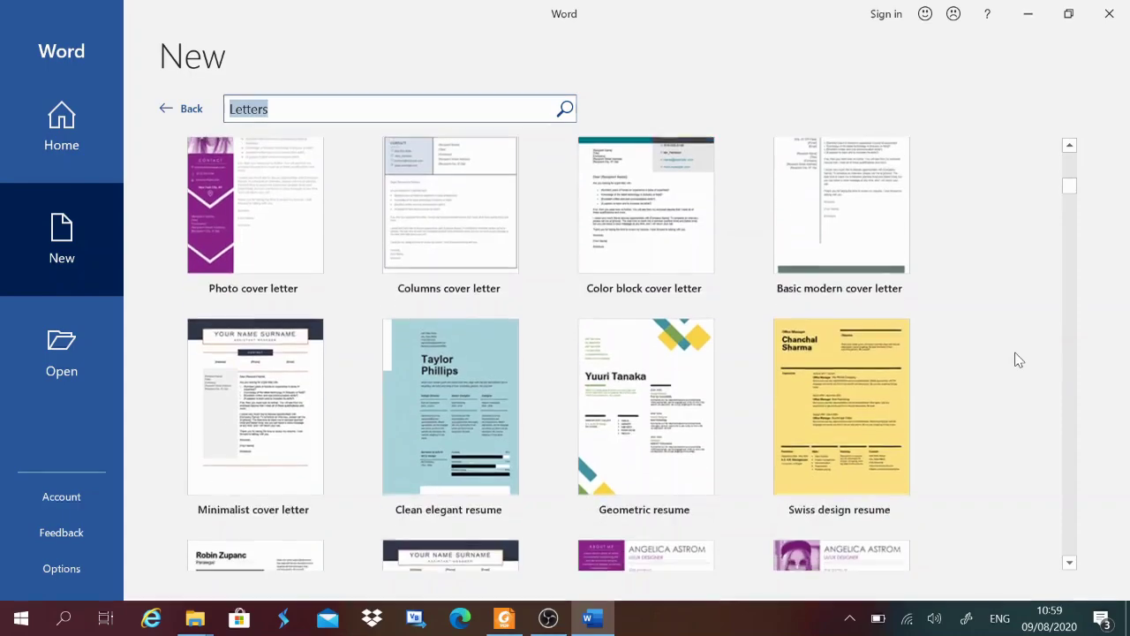
scroll(1016, 359, down, 2)
scroll(1016, 358, down, 2)
scroll(1017, 358, down, 1)
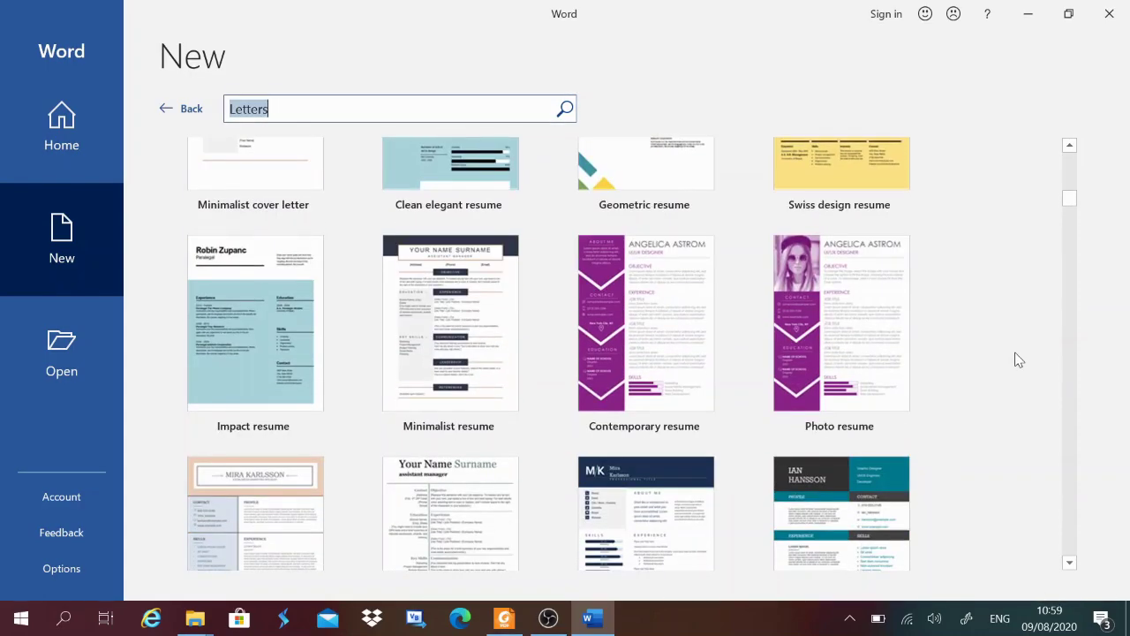
scroll(1016, 359, down, 3)
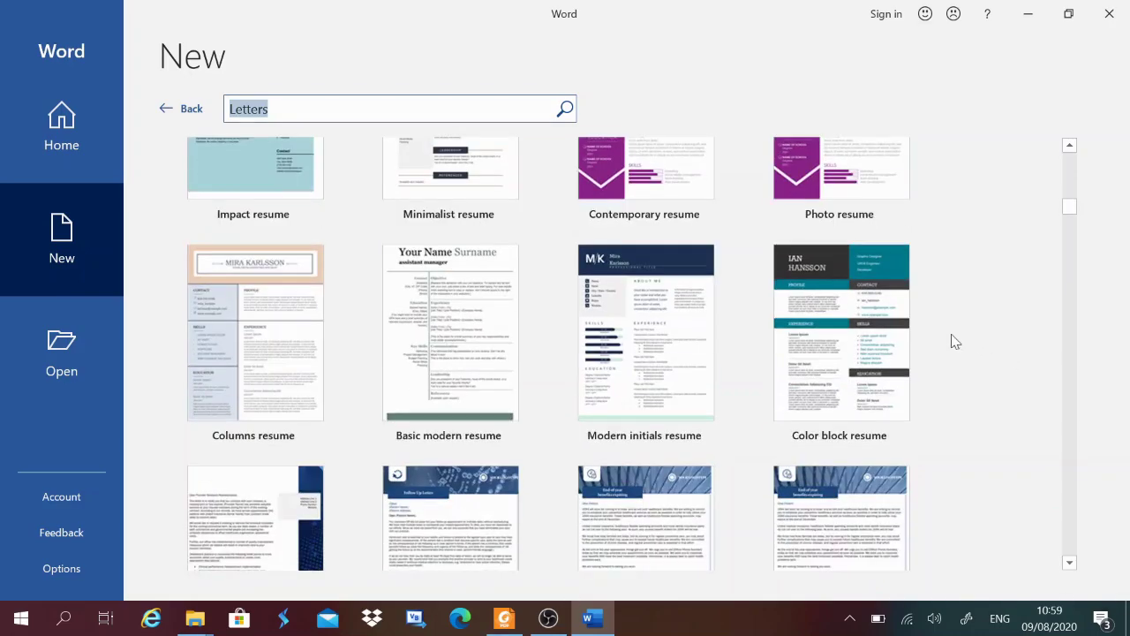
scroll(950, 344, down, 1)
scroll(950, 346, down, 2)
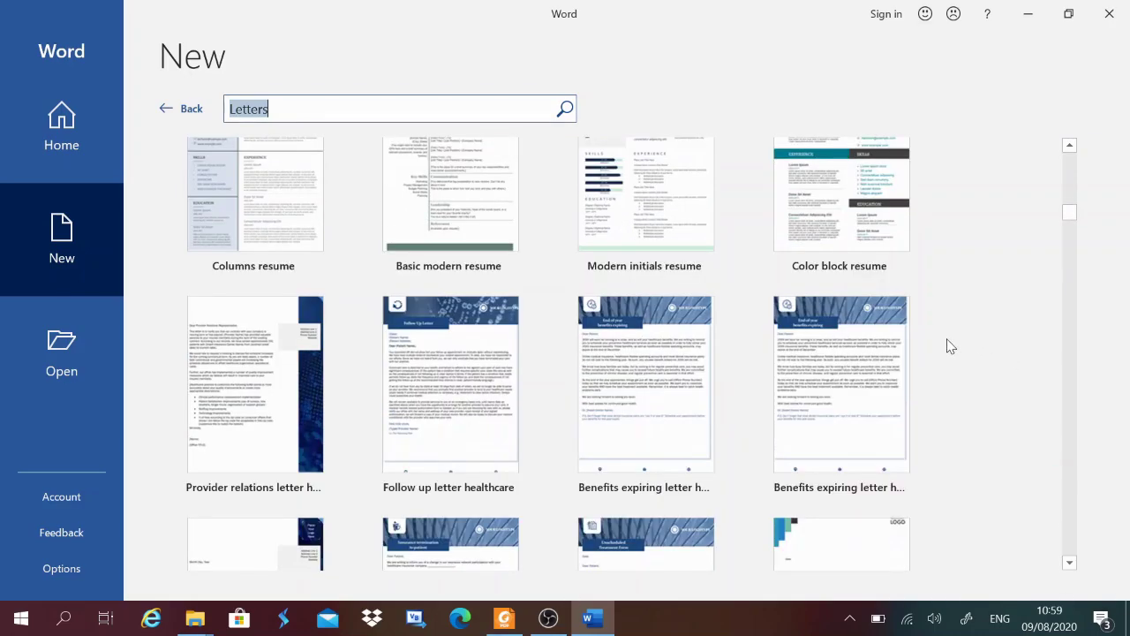
scroll(950, 347, down, 3)
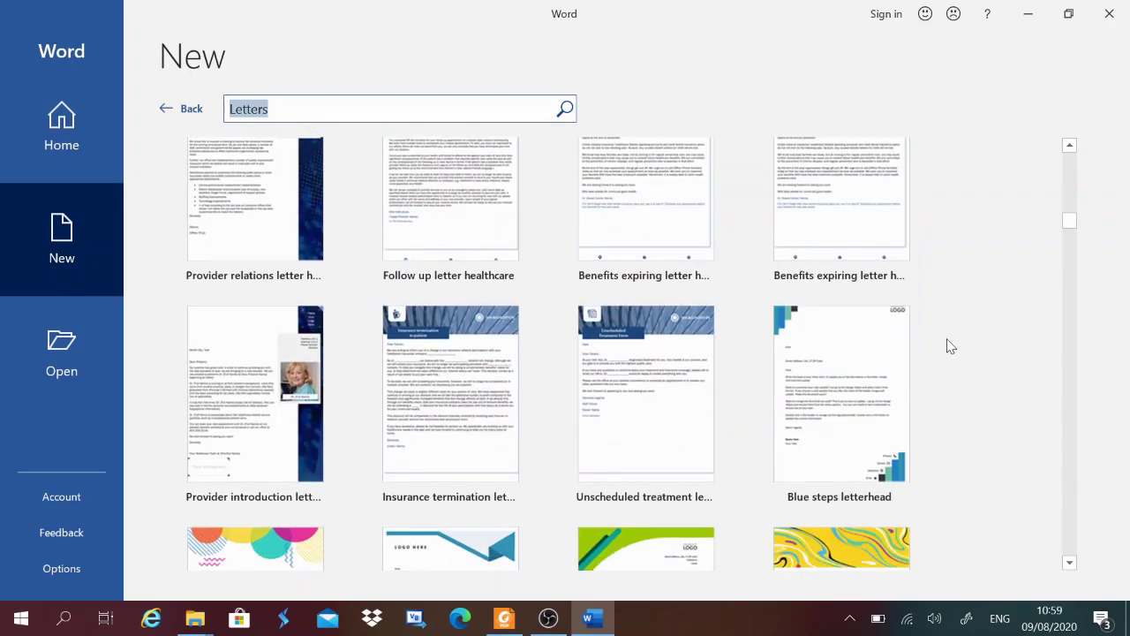
click(164, 109)
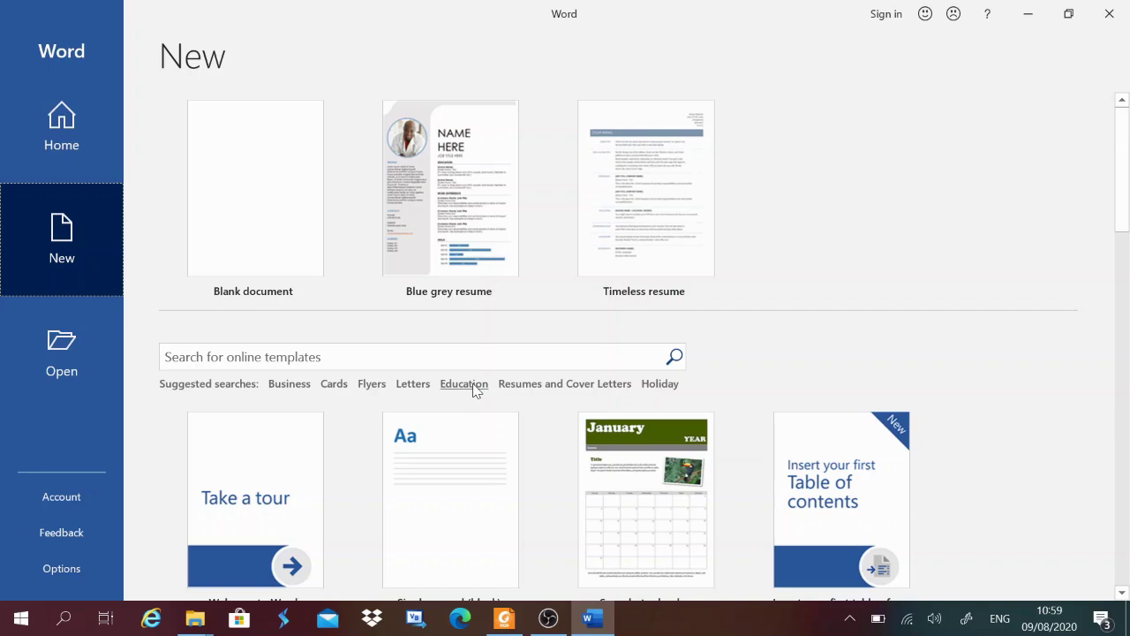
click(464, 384)
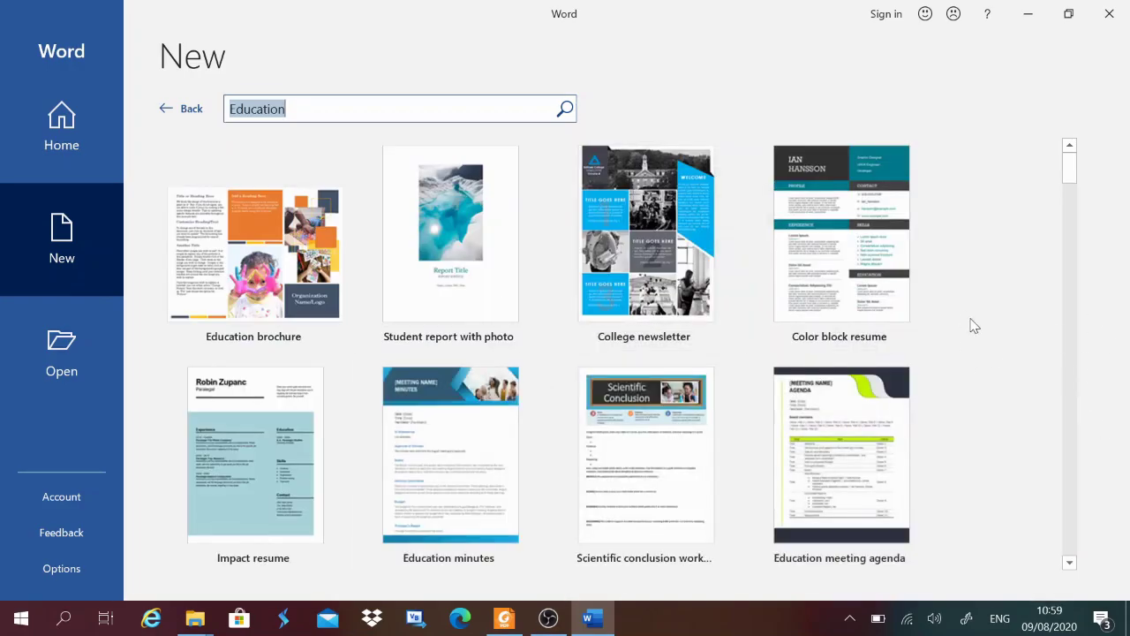
scroll(980, 336, down, 5)
scroll(985, 336, down, 3)
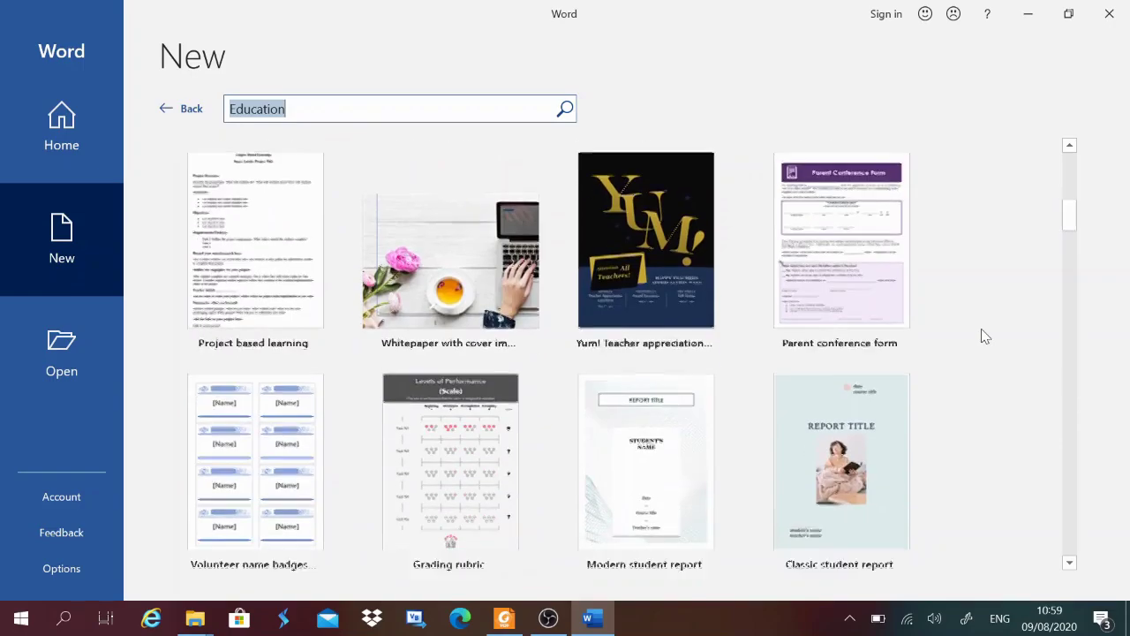
scroll(983, 335, down, 3)
scroll(981, 336, down, 2)
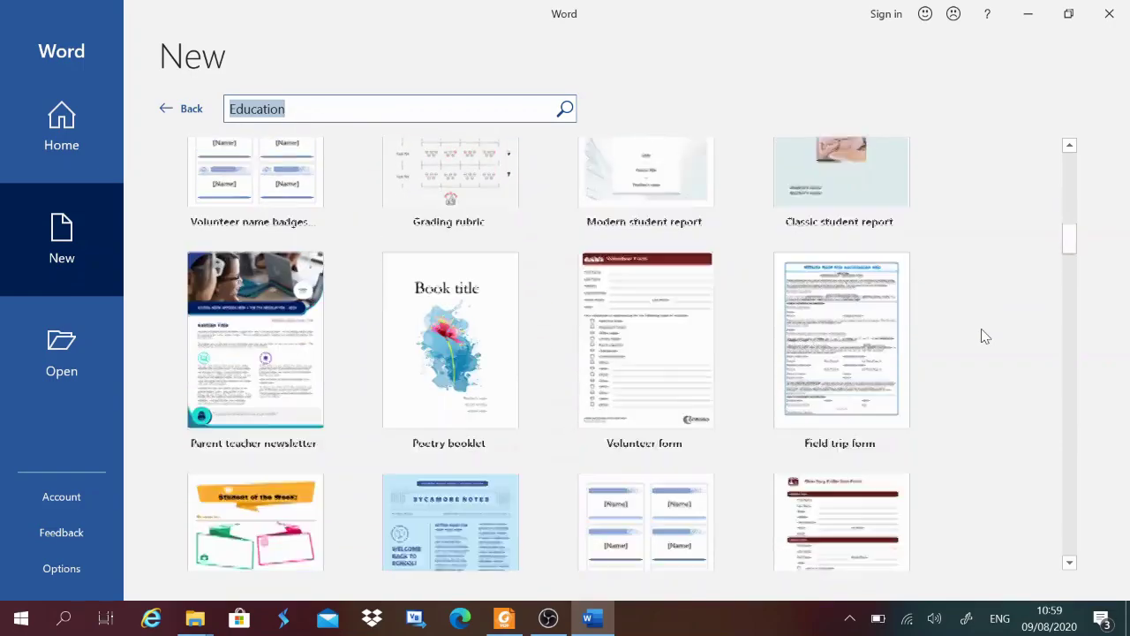
scroll(981, 335, down, 2)
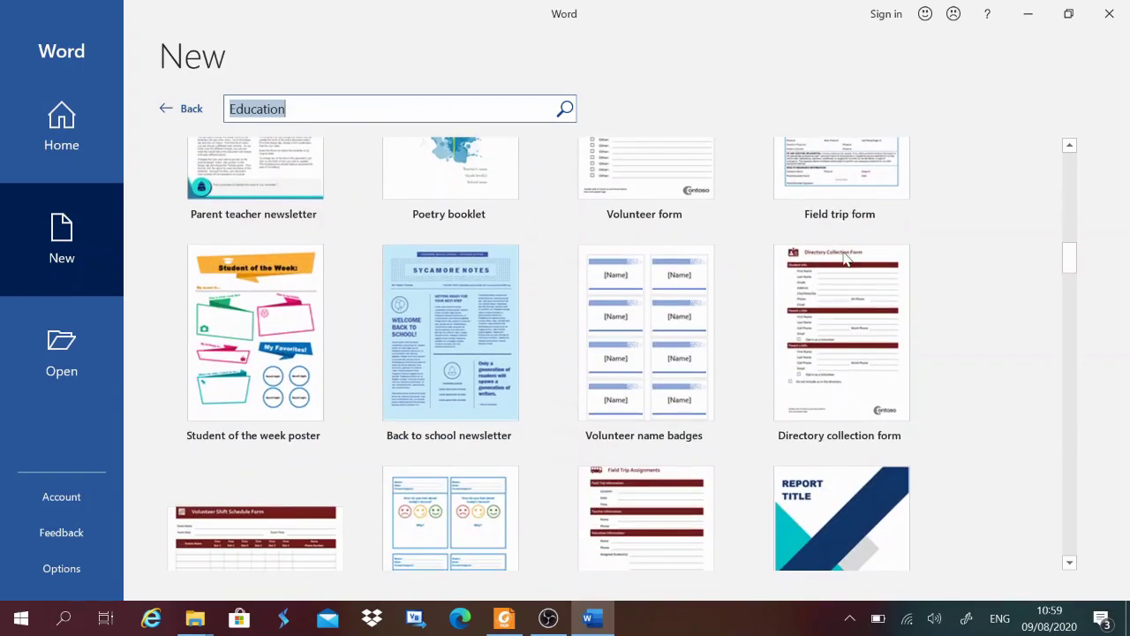
click(165, 109)
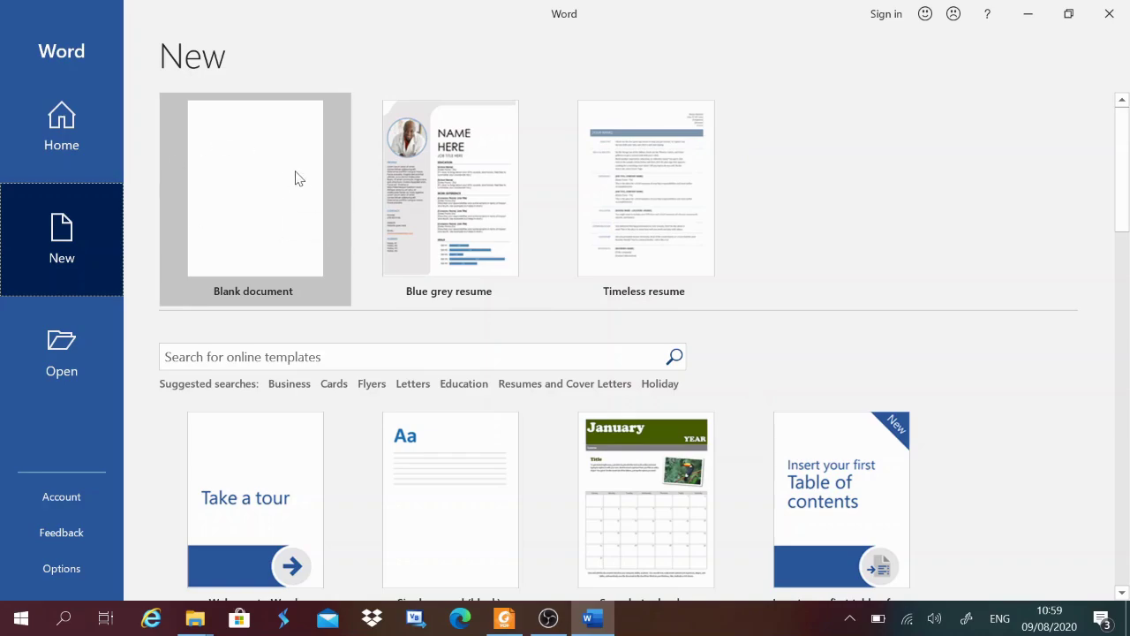
- Create blank Document1, then go to the File Home page with templates and recent files
click(260, 220)
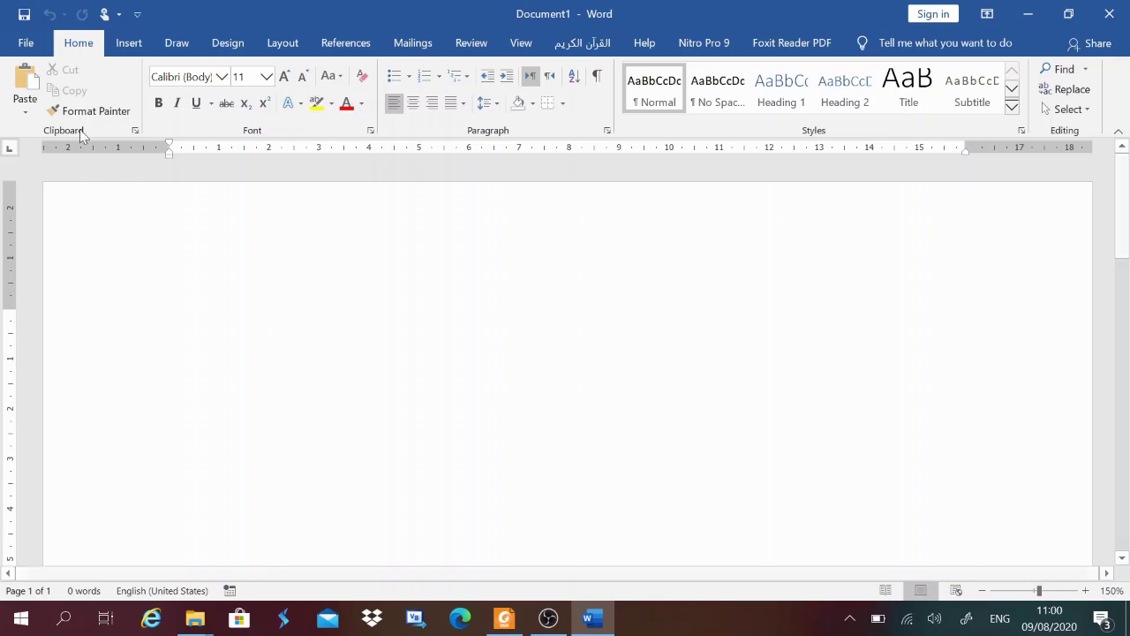
click(26, 44)
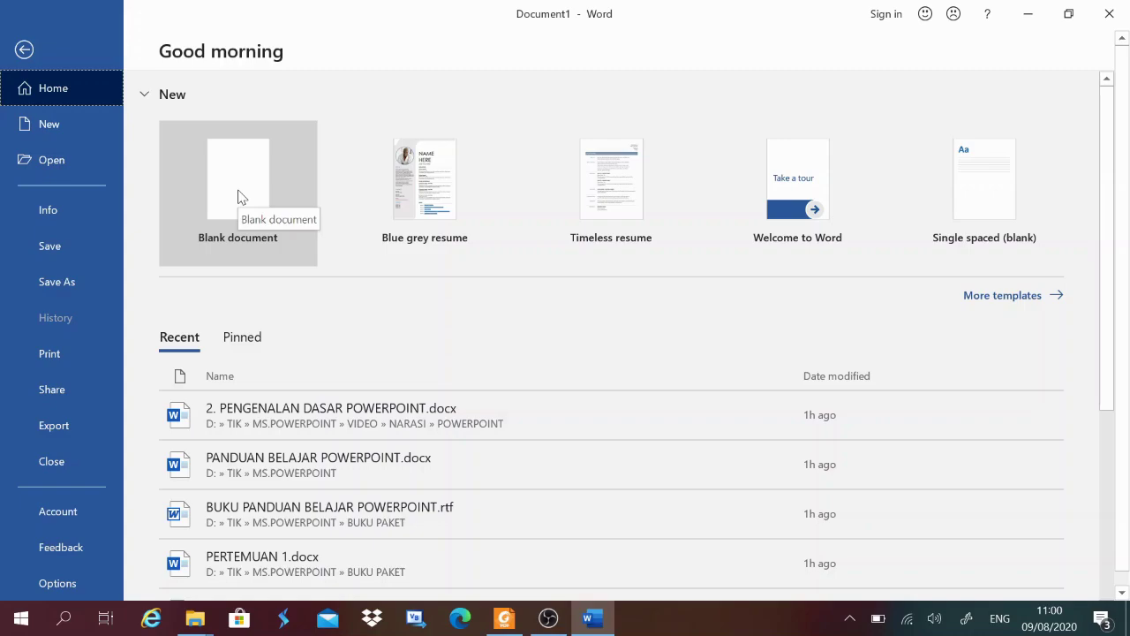
- Search the Education templates and open the Student of the week poster preview
click(982, 305)
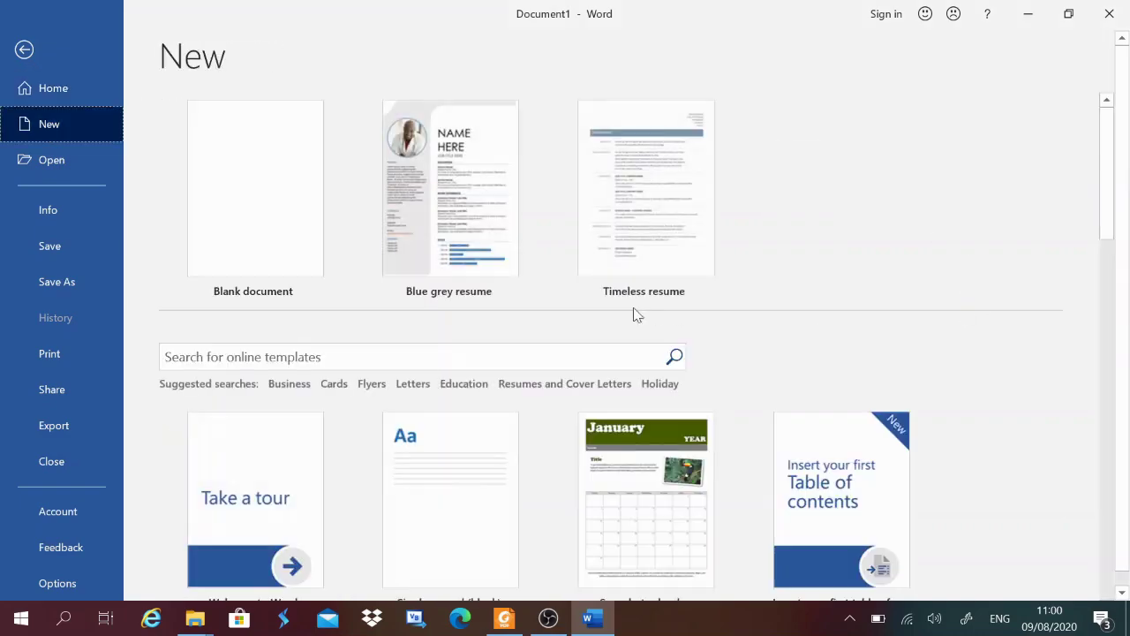
click(476, 386)
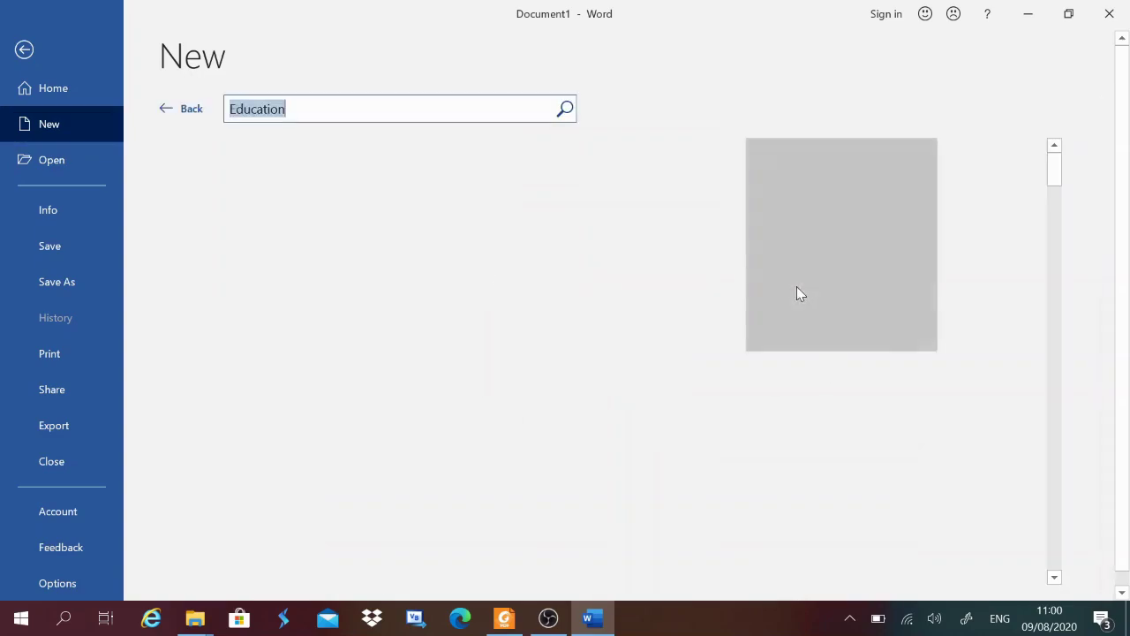
scroll(797, 291, down, 3)
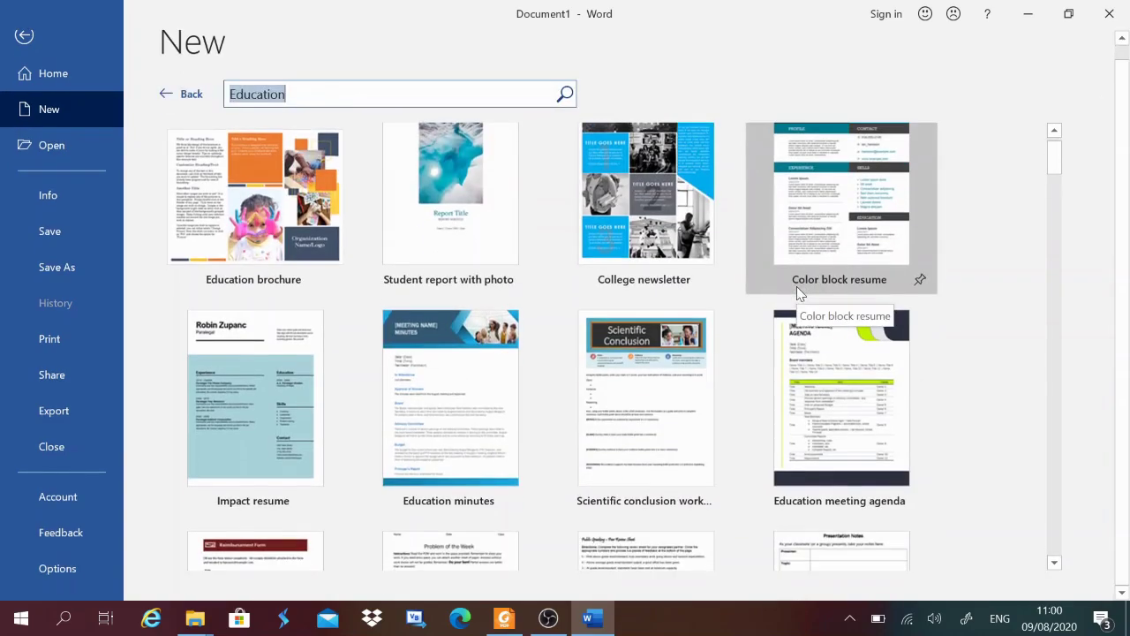
scroll(797, 291, down, 3)
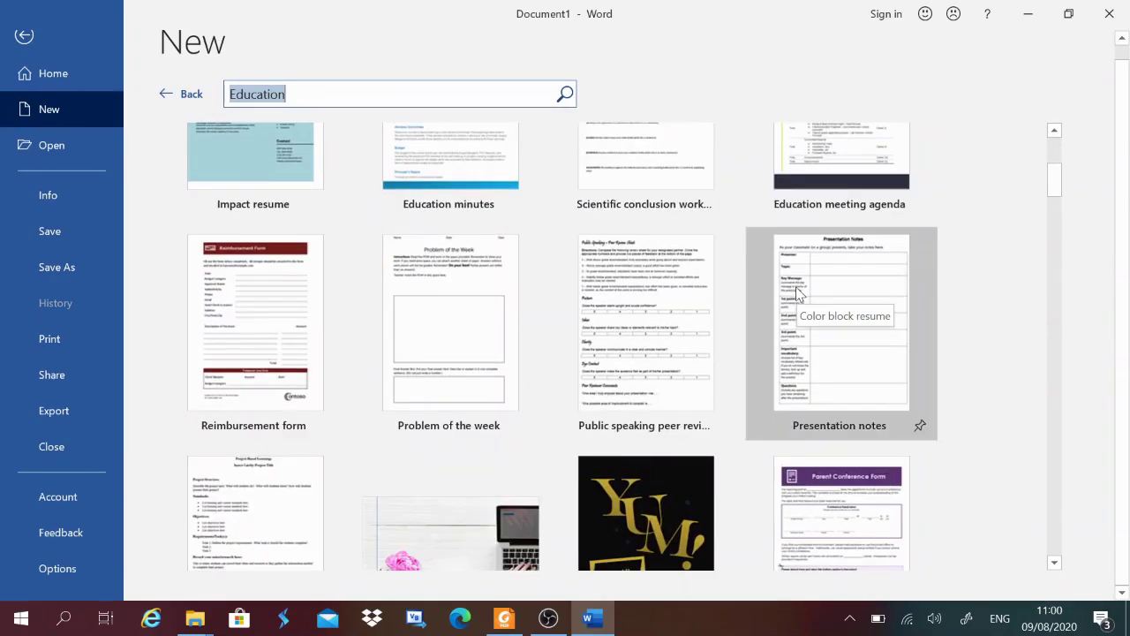
scroll(797, 291, down, 2)
scroll(797, 291, down, 4)
scroll(797, 292, up, 1)
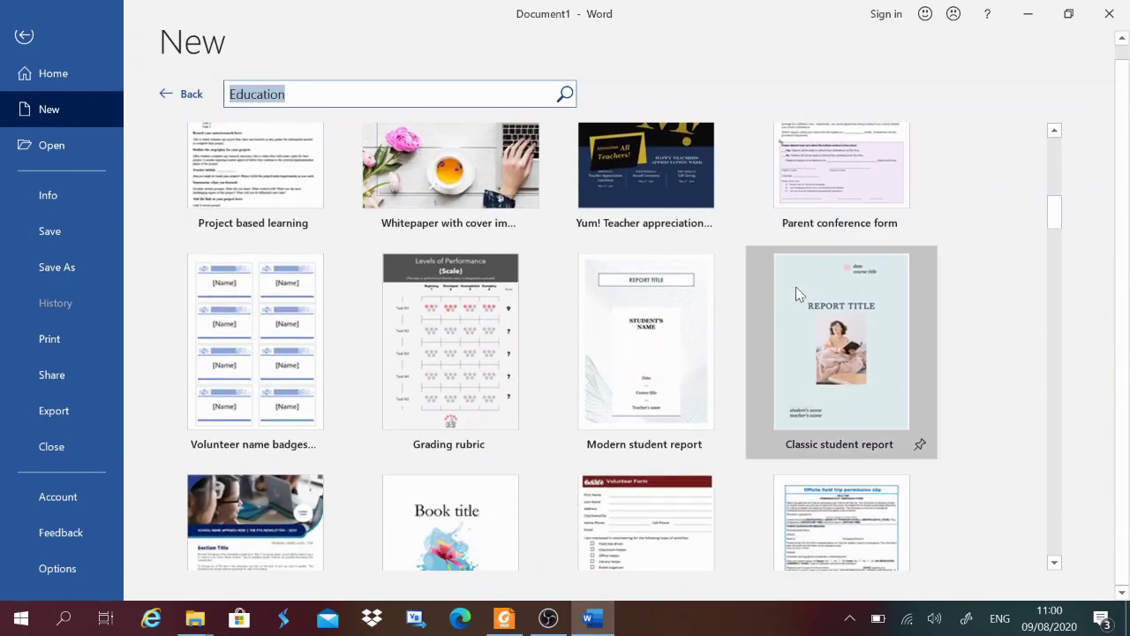
scroll(797, 293, down, 1)
scroll(797, 293, down, 2)
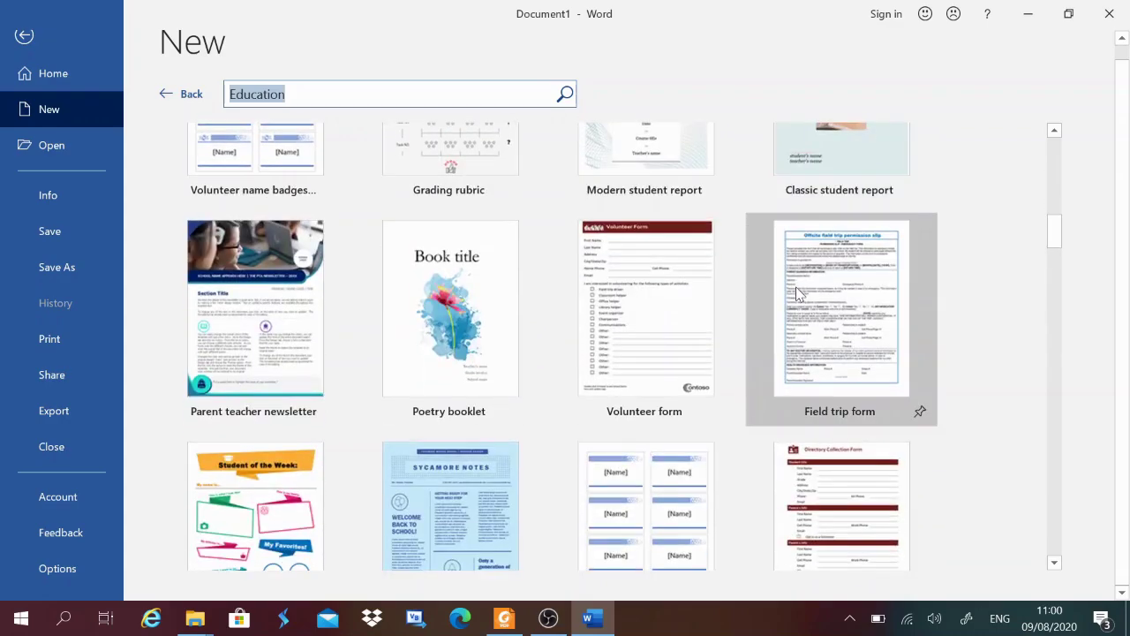
scroll(797, 291, down, 2)
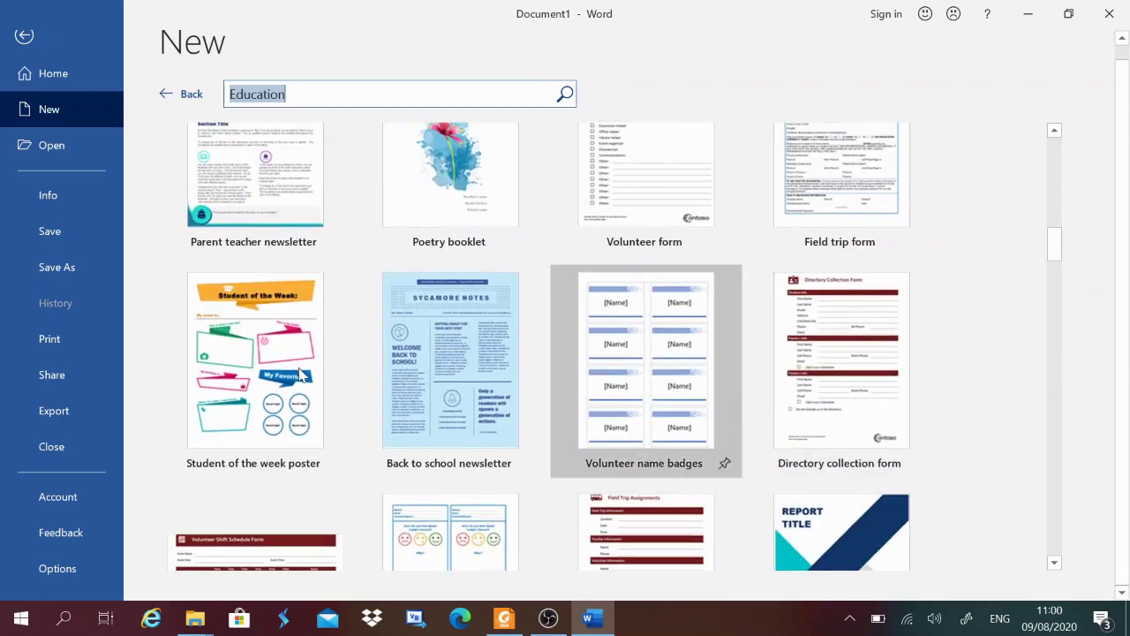
click(250, 359)
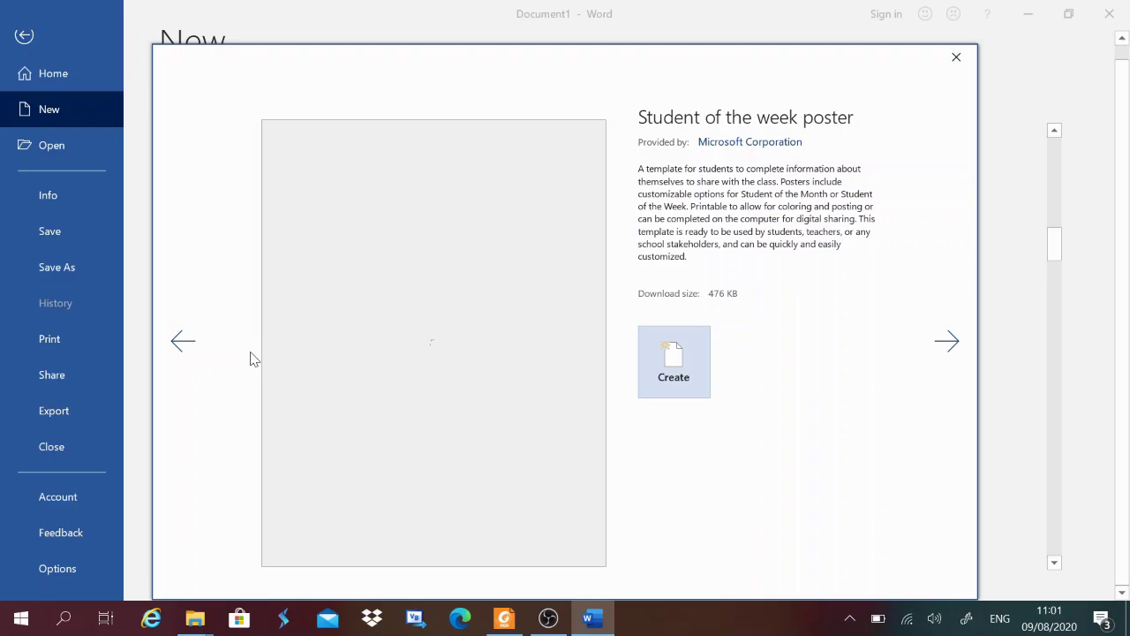
- Create Document2 from the poster template and inspect its heading, family and photo frames
click(677, 362)
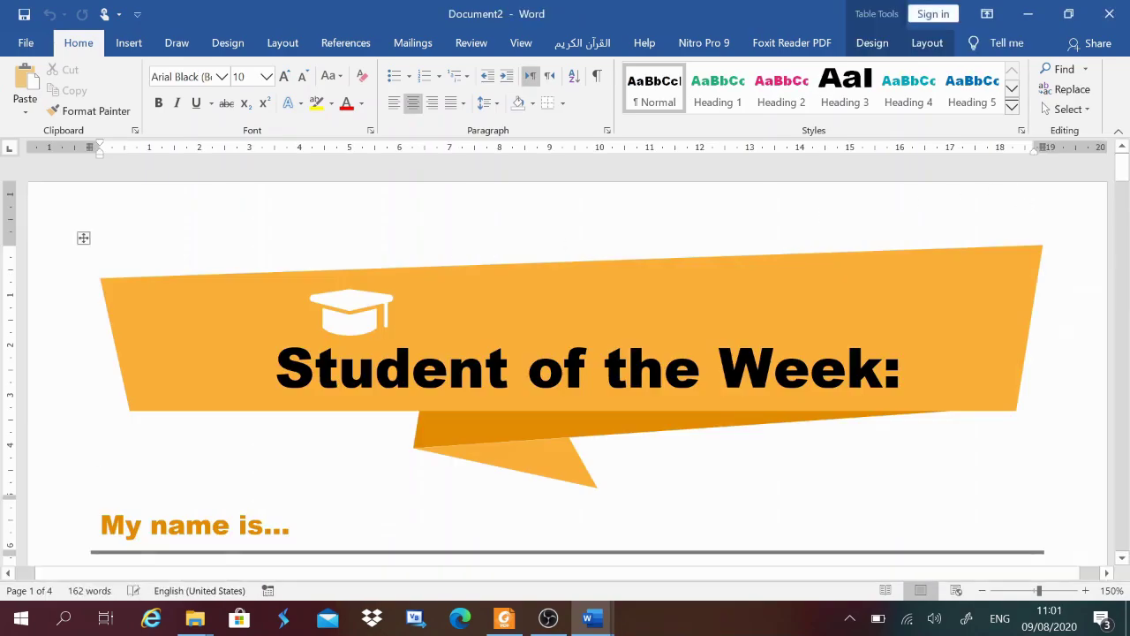
scroll(565, 362, down, 5)
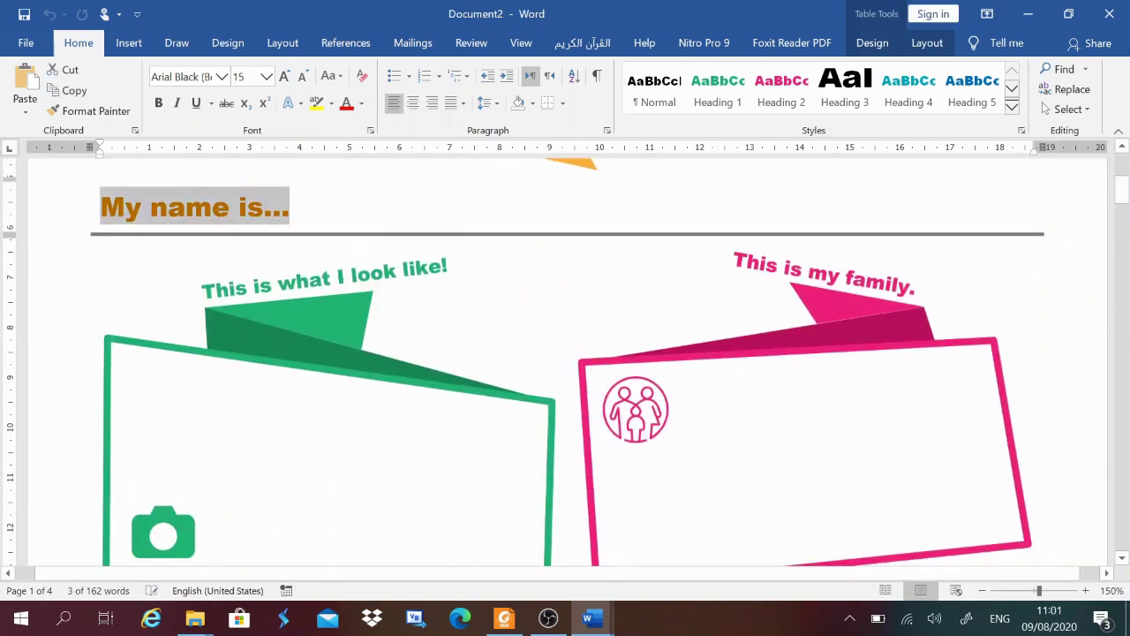
triple_click(382, 263)
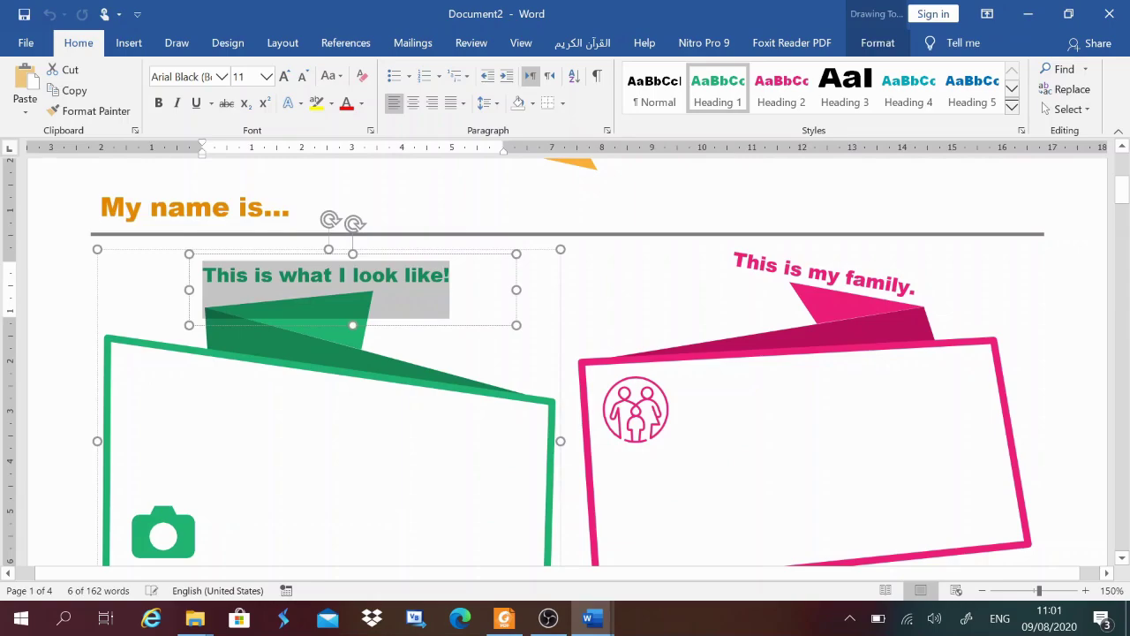
click(727, 404)
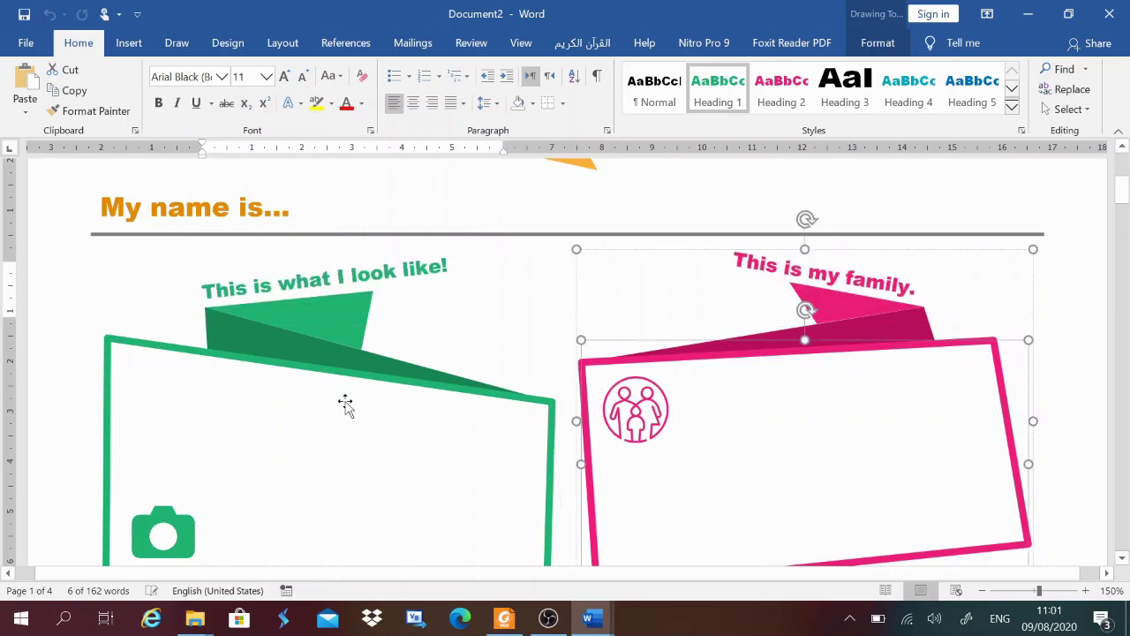
click(422, 498)
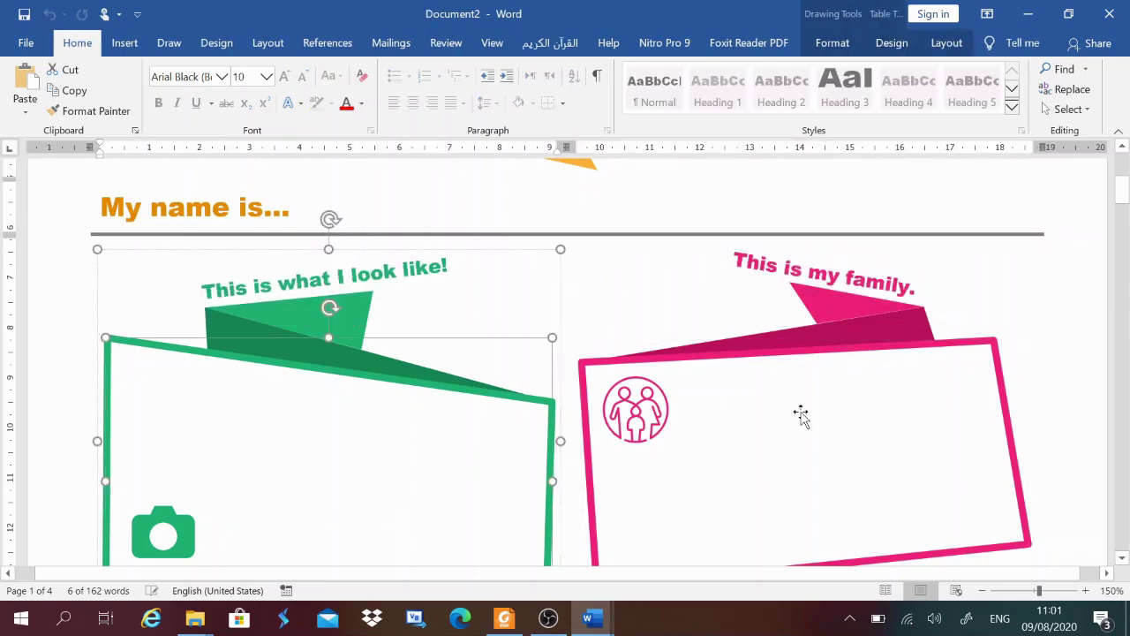
scroll(800, 415, down, 3)
scroll(800, 414, down, 3)
scroll(801, 414, down, 3)
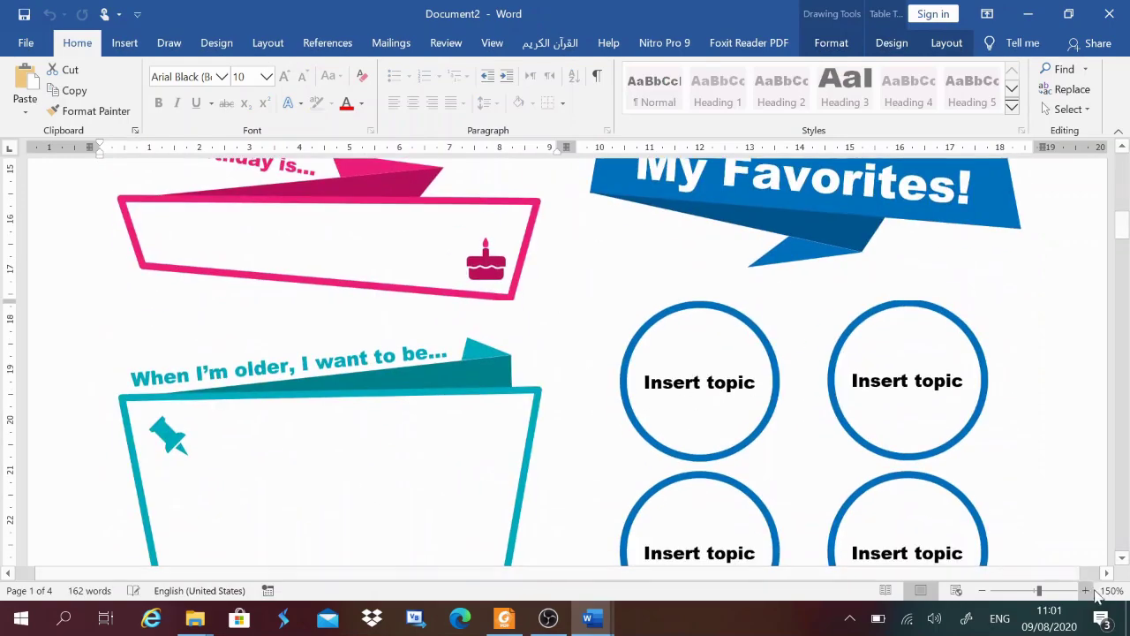
- Zoom the poster out from 150% until its whole first page is visible
click(984, 591)
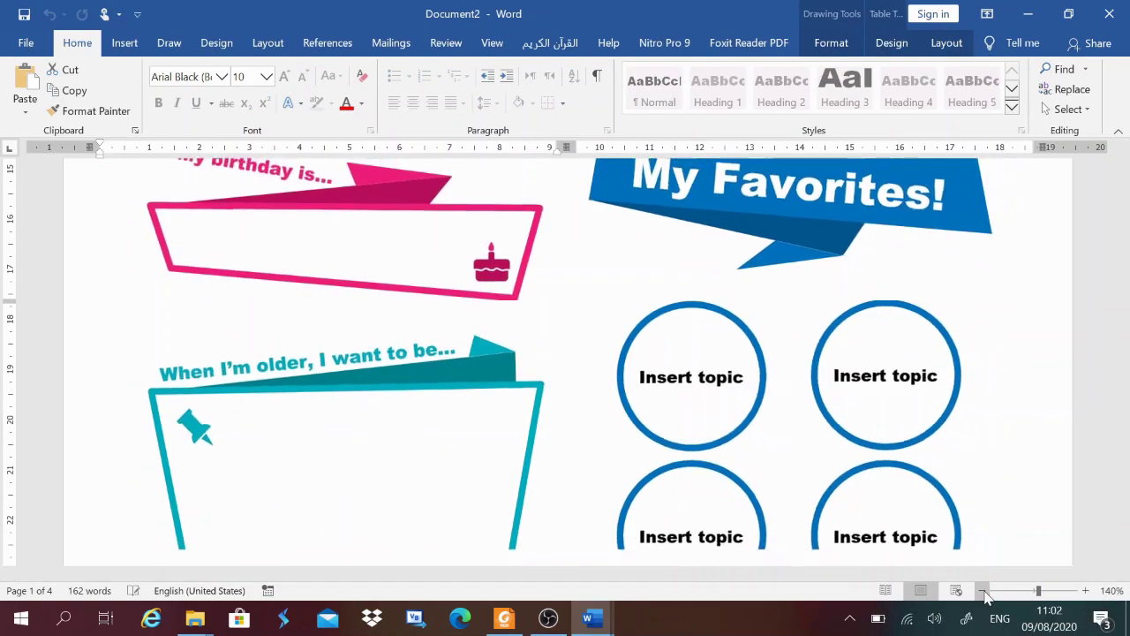
click(984, 591)
click(984, 590)
click(983, 591)
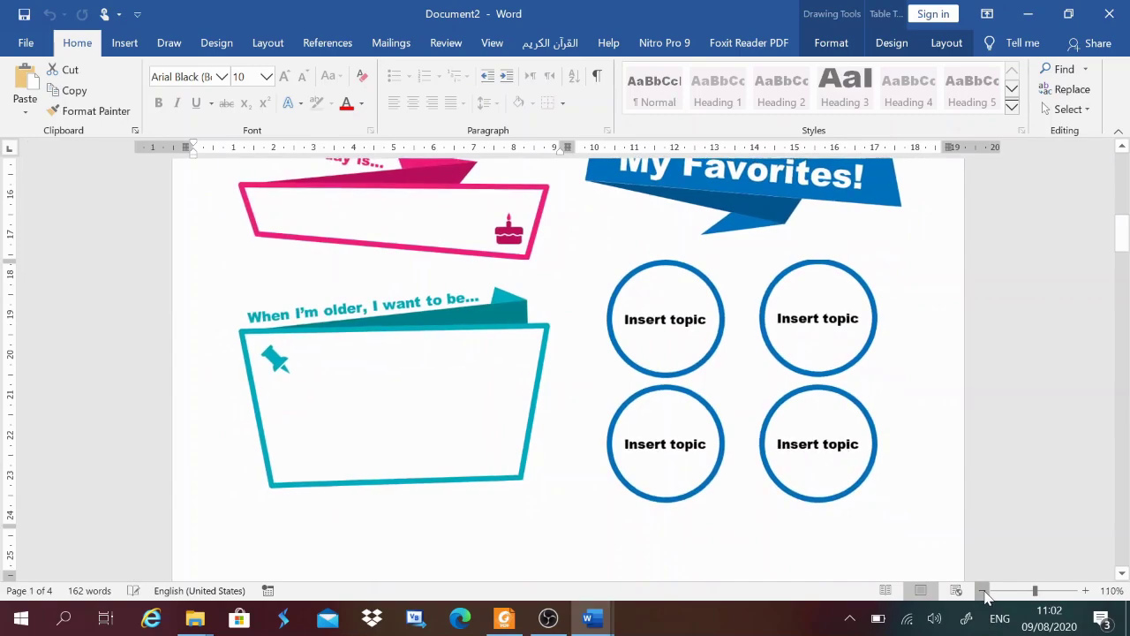
click(983, 590)
click(984, 591)
click(983, 591)
click(983, 591)
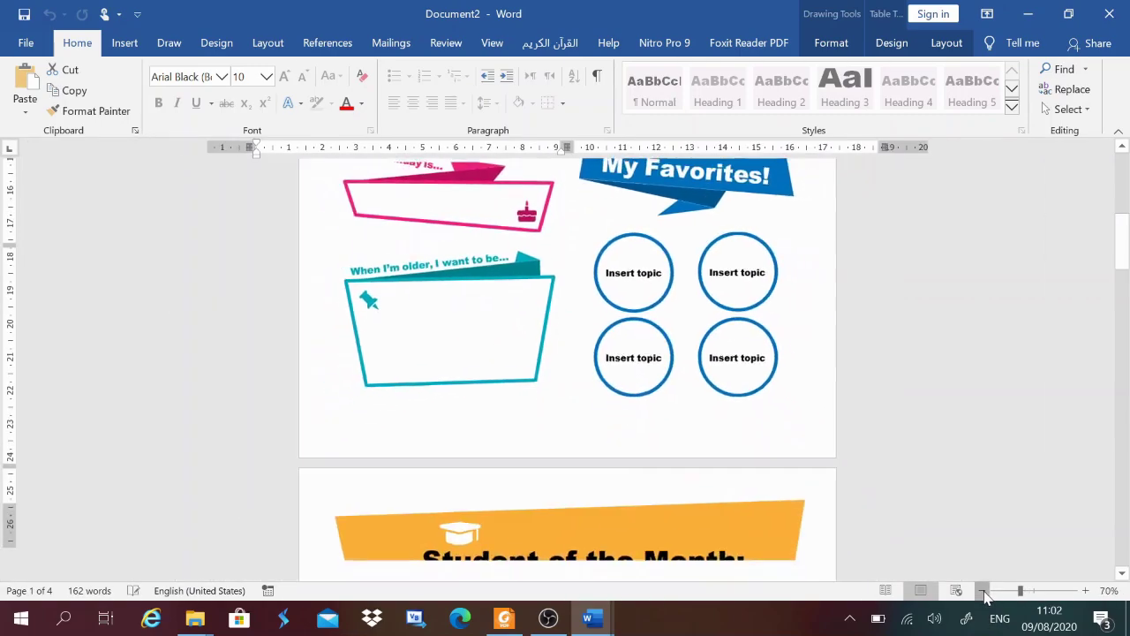
click(984, 590)
click(983, 590)
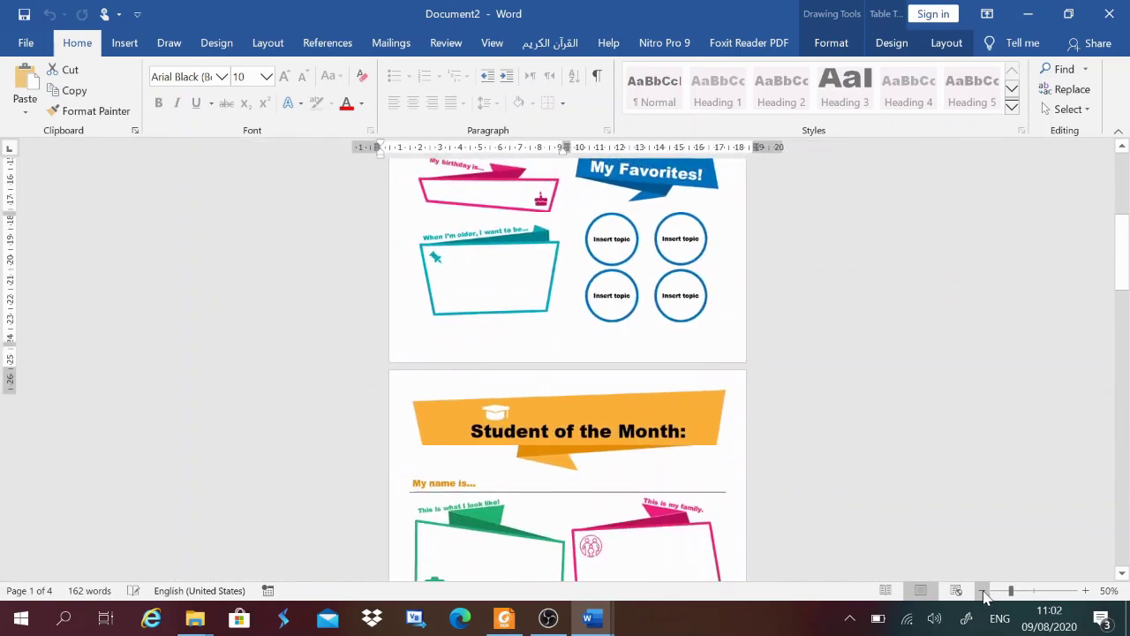
click(984, 591)
scroll(933, 327, up, 5)
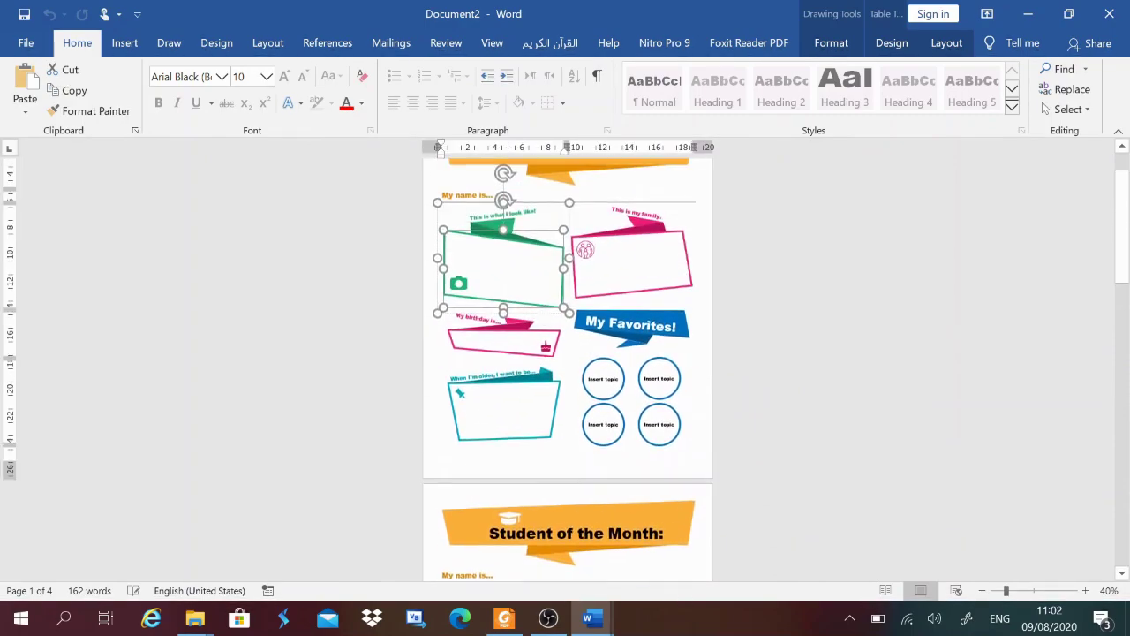
scroll(934, 328, up, 2)
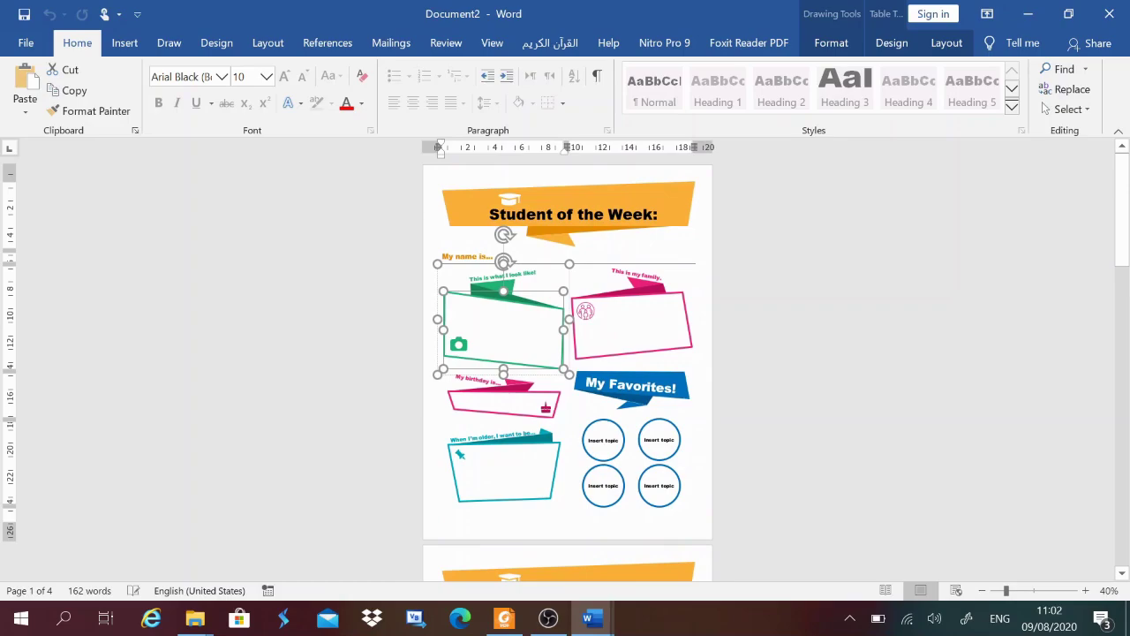
- Inspect the birthday, My Favorites!, When I'm older and topic-circle shapes, then deselect
click(517, 409)
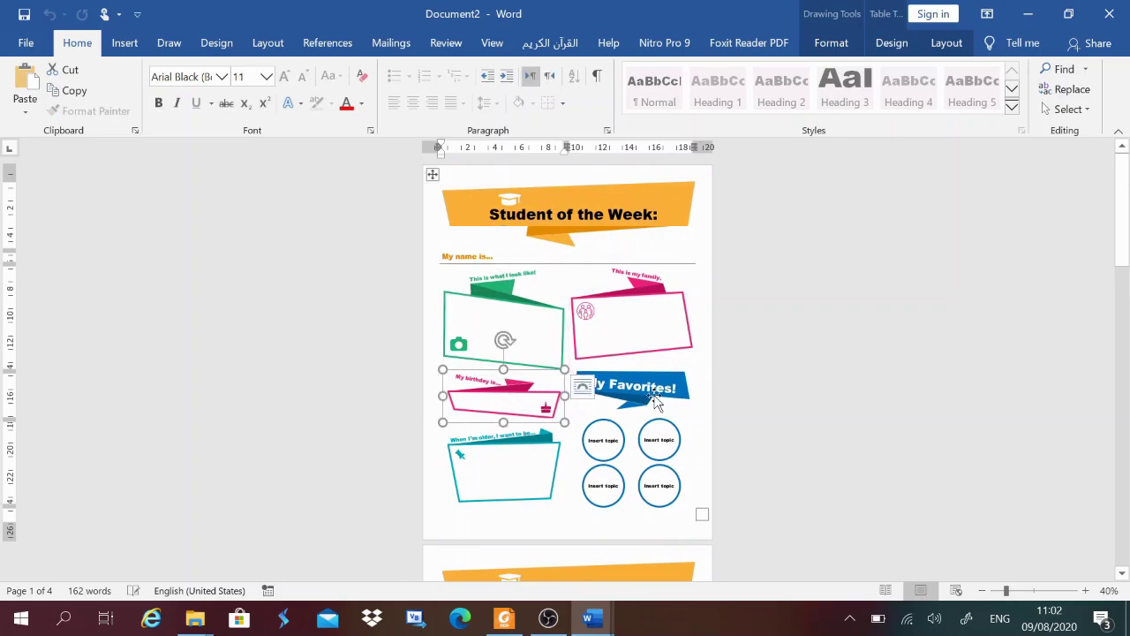
click(638, 388)
click(521, 457)
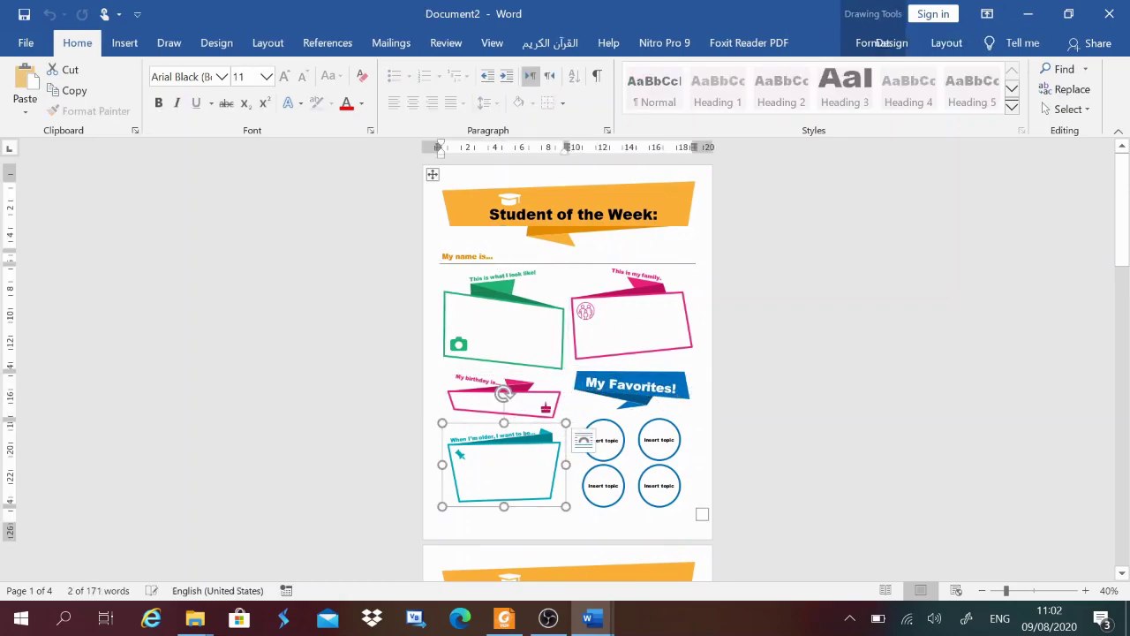
click(654, 441)
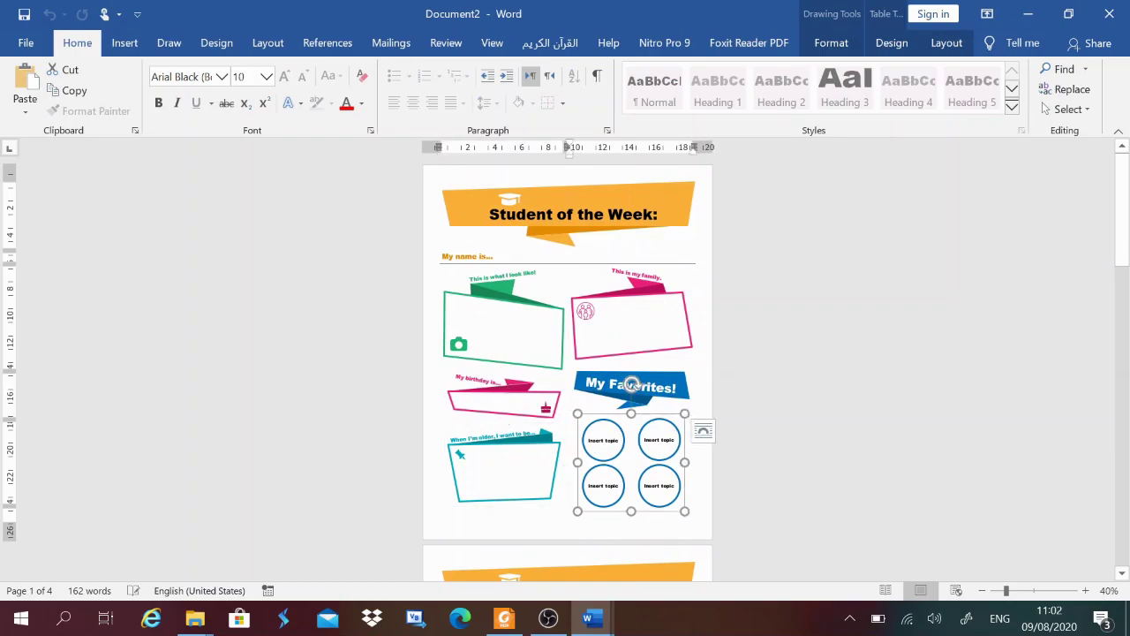
click(313, 403)
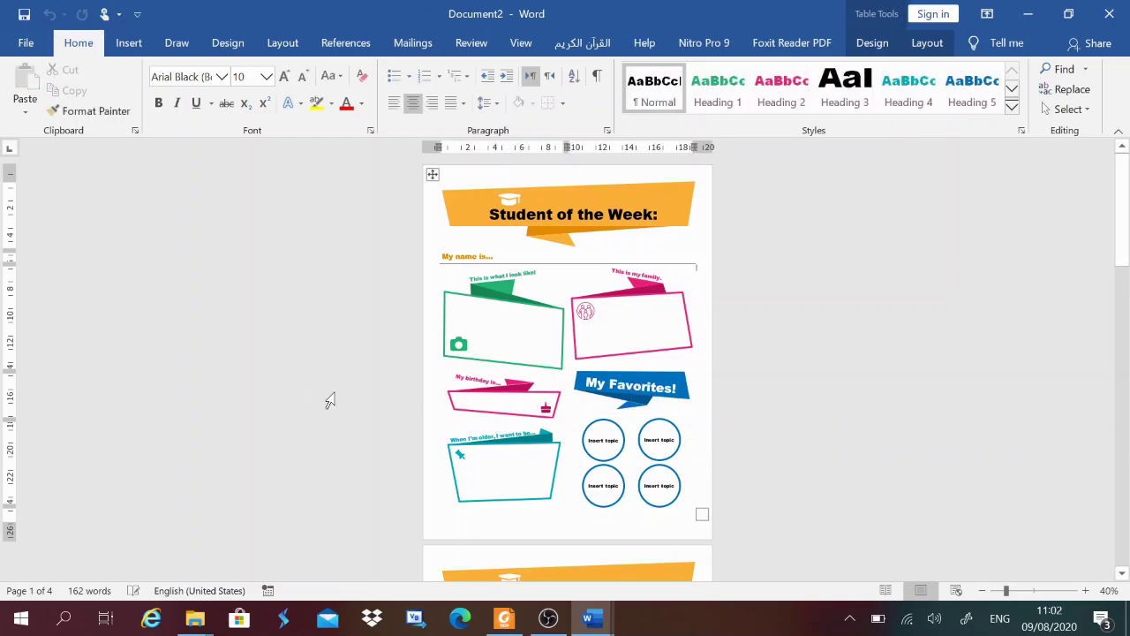